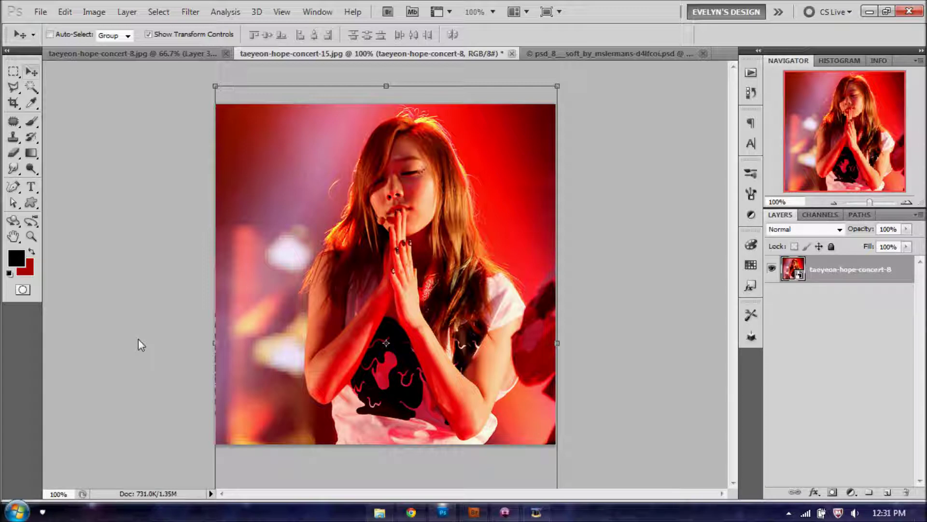
Duplicate the taeyeon-hope-concert-8 layer with Ctrl+J.
{"action": "key", "text": "ctrl+j"}
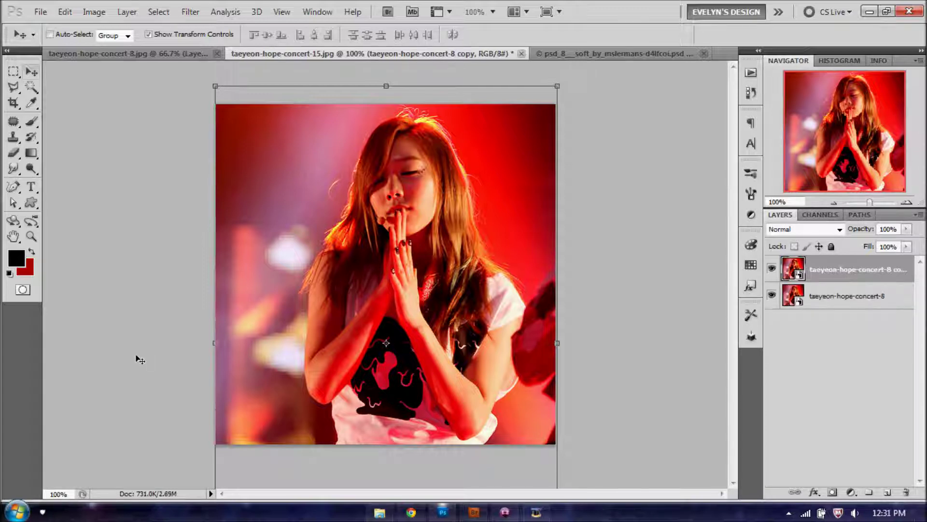
Apply Variations to the copy layer with More Blue midtones and Lighter shadows.
{"action": "left_click", "coordinate": [94, 12]}
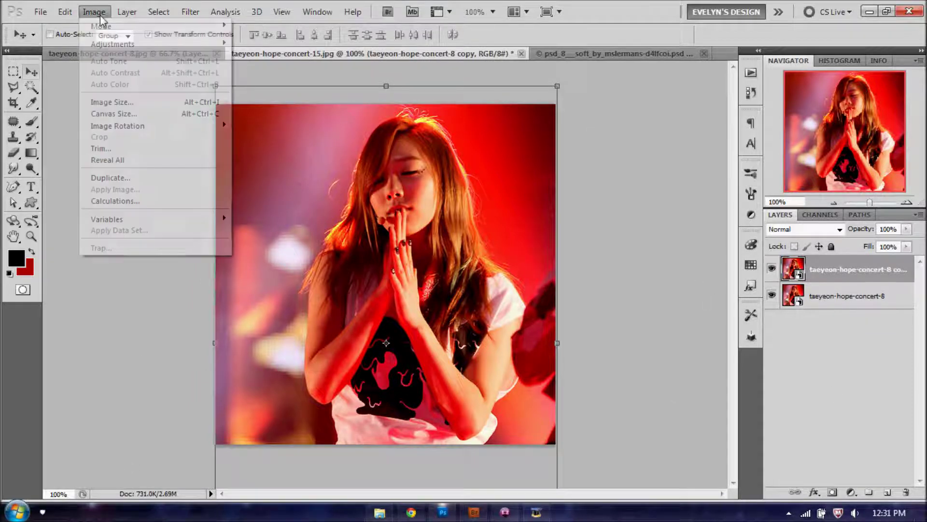
{"action": "mouse_move", "coordinate": [167, 49]}
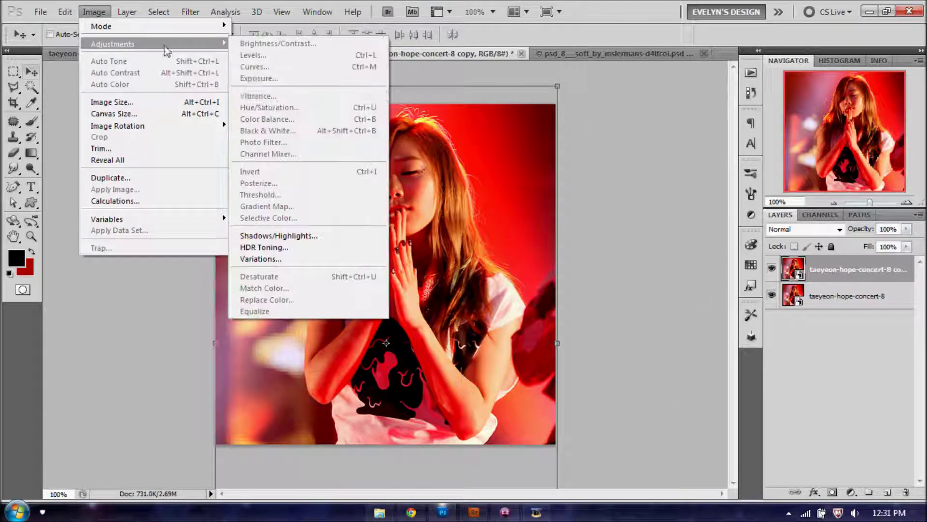
{"action": "left_click", "coordinate": [284, 256]}
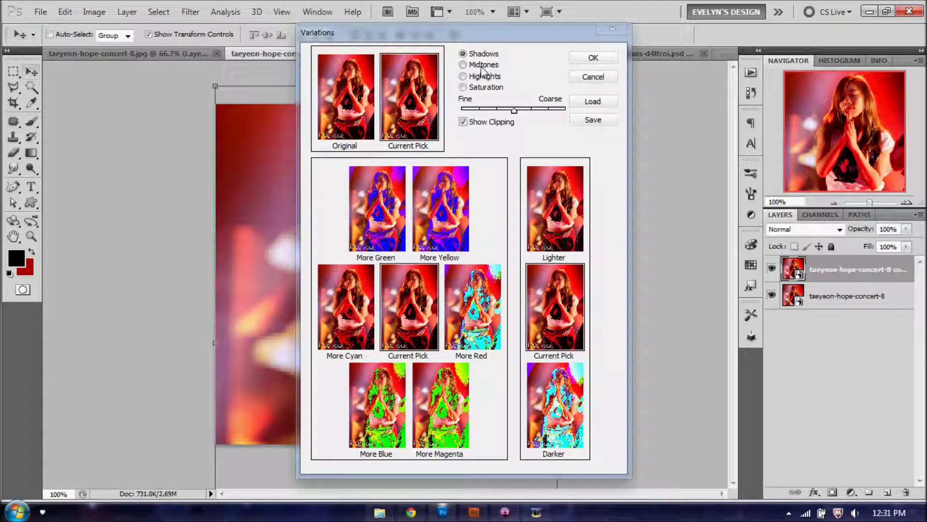
{"action": "left_click", "coordinate": [482, 68]}
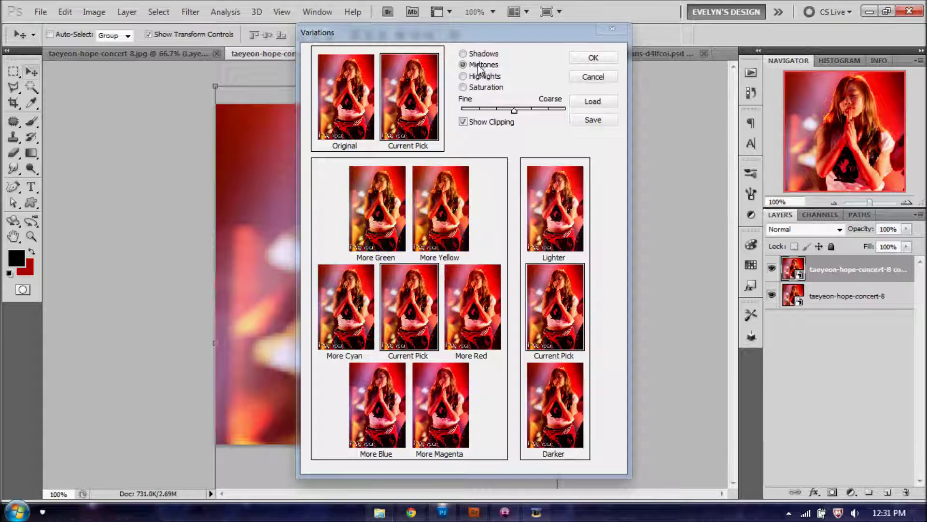
{"action": "left_click", "coordinate": [375, 409]}
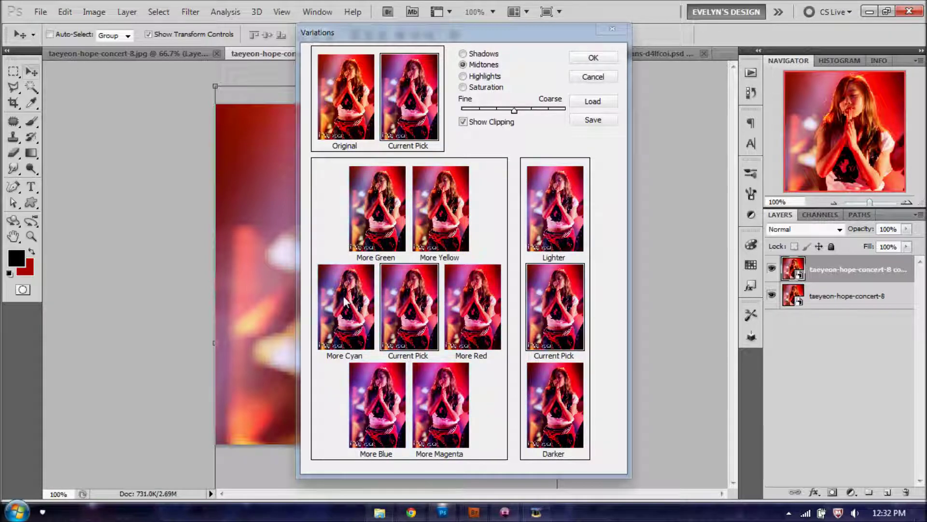
{"action": "left_click", "coordinate": [489, 54]}
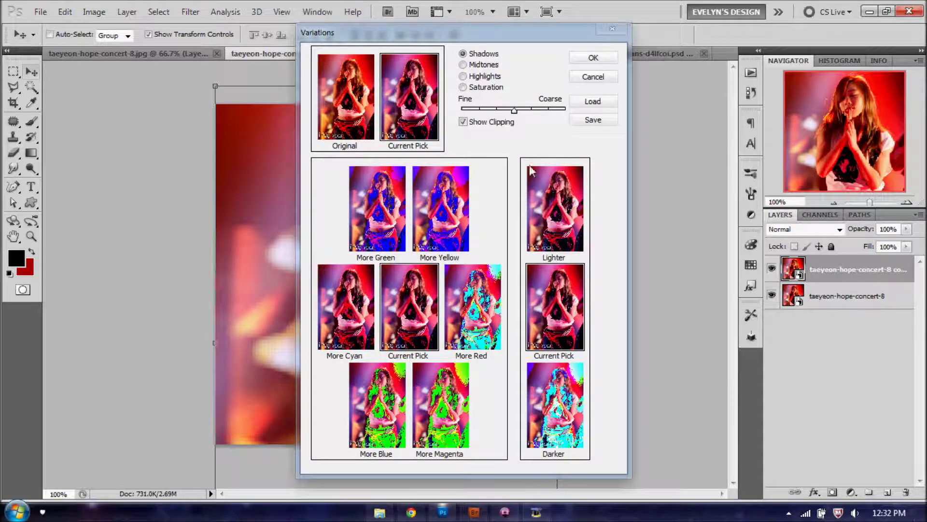
{"action": "left_click", "coordinate": [549, 214]}
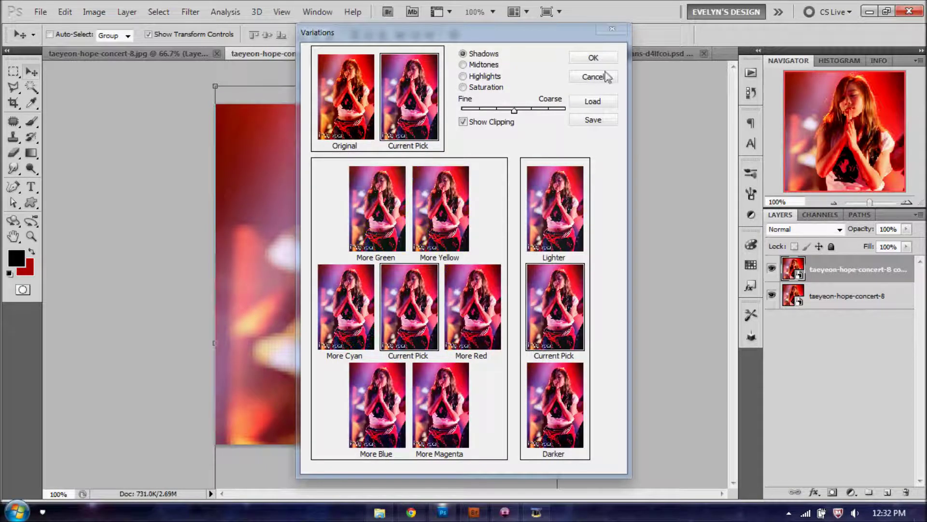
{"action": "left_click", "coordinate": [594, 58]}
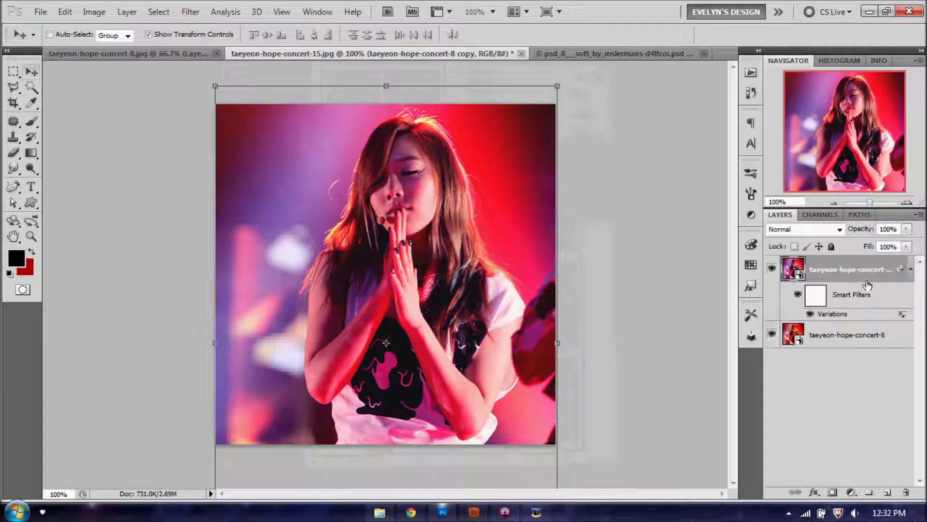
{"action": "left_click", "coordinate": [911, 270]}
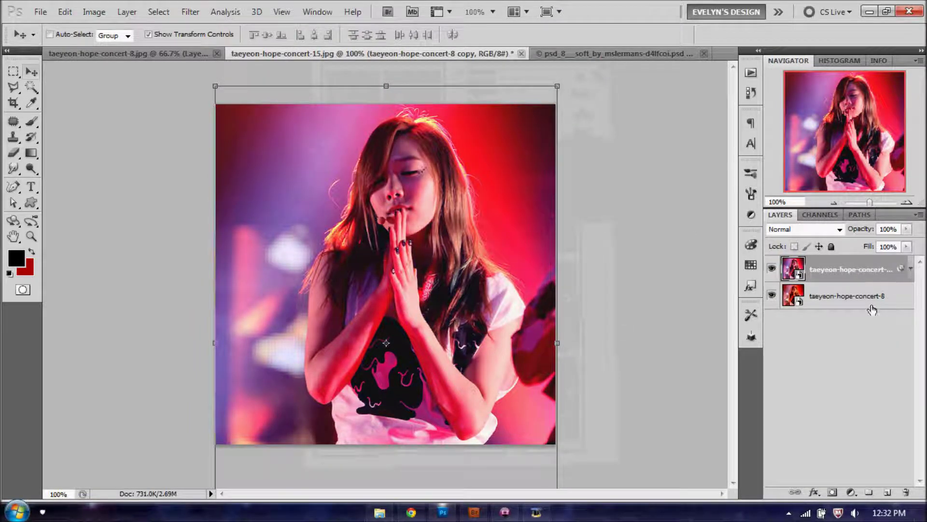
Flatten the image into a Background layer and duplicate it as Layer 1.
{"action": "right_click", "coordinate": [873, 310]}
{"action": "right_click", "coordinate": [896, 293]}
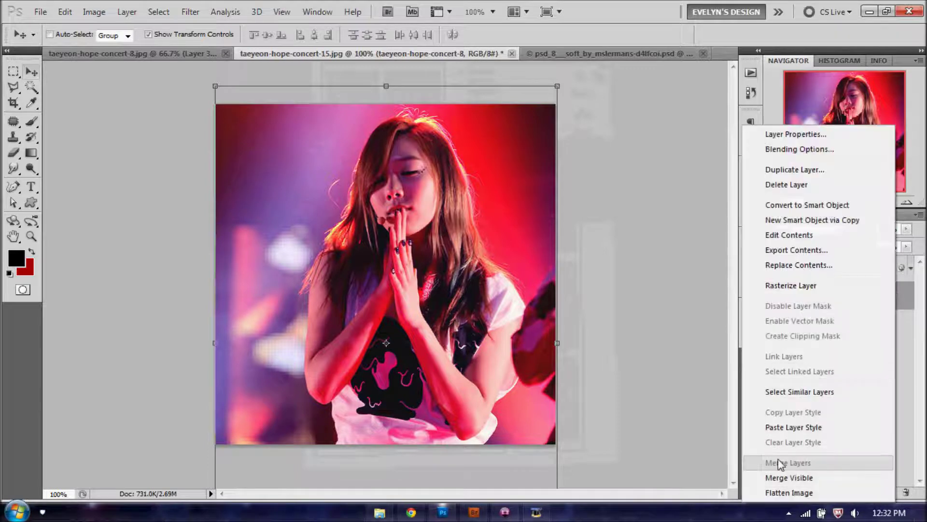
{"action": "left_click", "coordinate": [791, 493]}
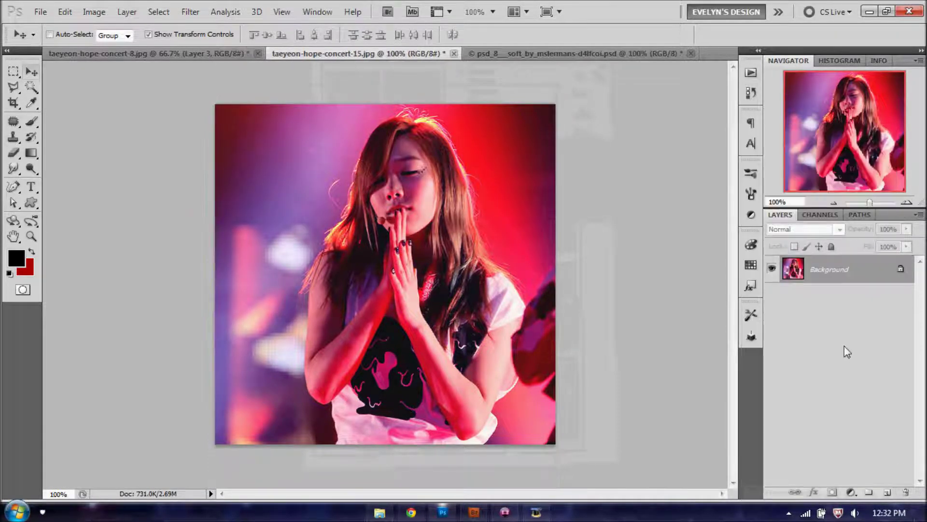
{"action": "key", "text": "ctrl+j"}
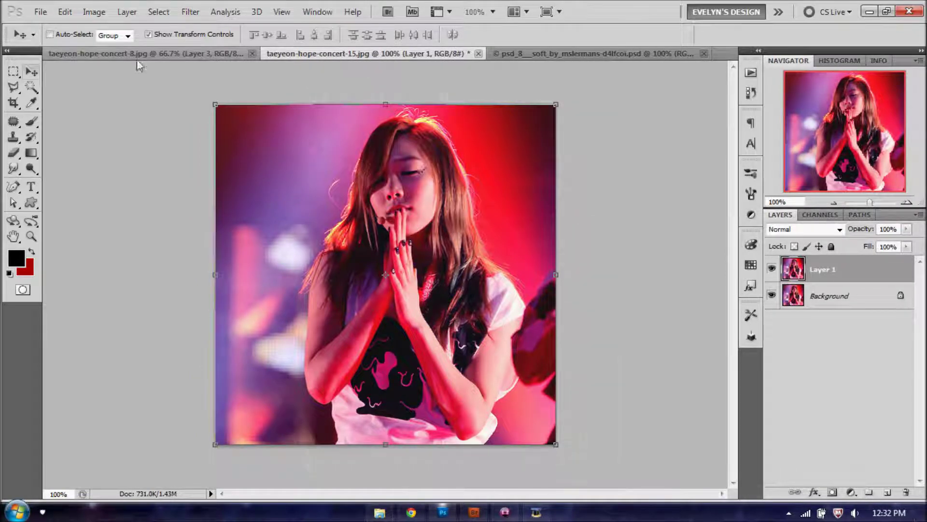
{"action": "left_click", "coordinate": [191, 11]}
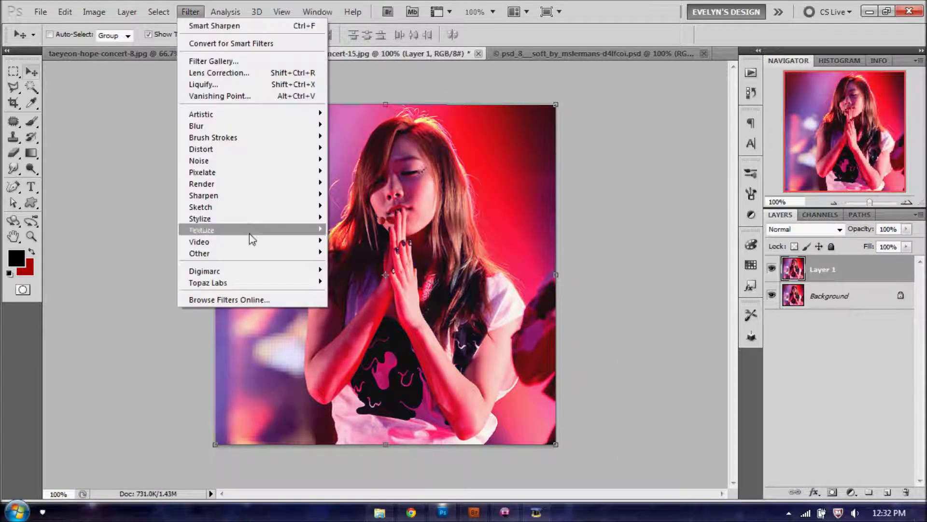
Apply a Surface Blur of radius 5 pixels, threshold 5 levels, to Layer 1.
{"action": "mouse_move", "coordinate": [228, 131]}
{"action": "left_click", "coordinate": [138, 240]}
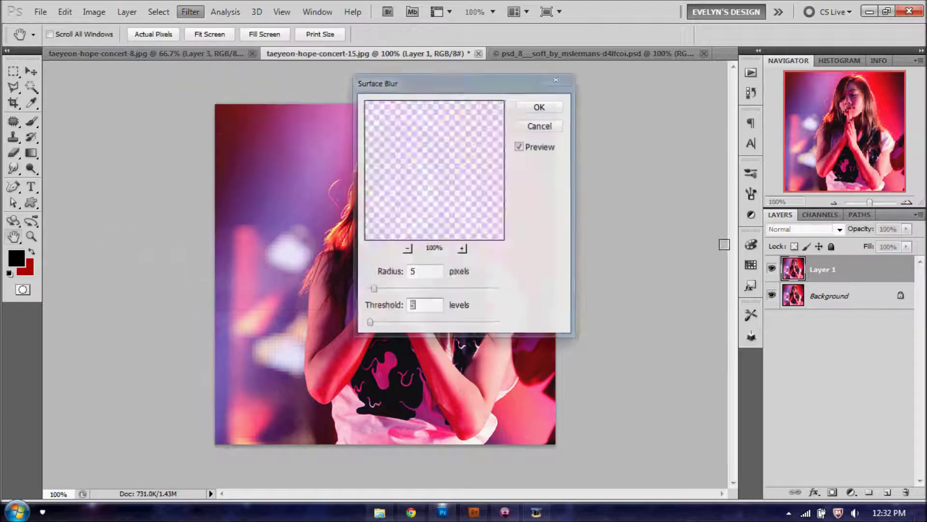
{"action": "left_click_drag", "start_coordinate": [460, 157], "coordinate": [455, 203]}
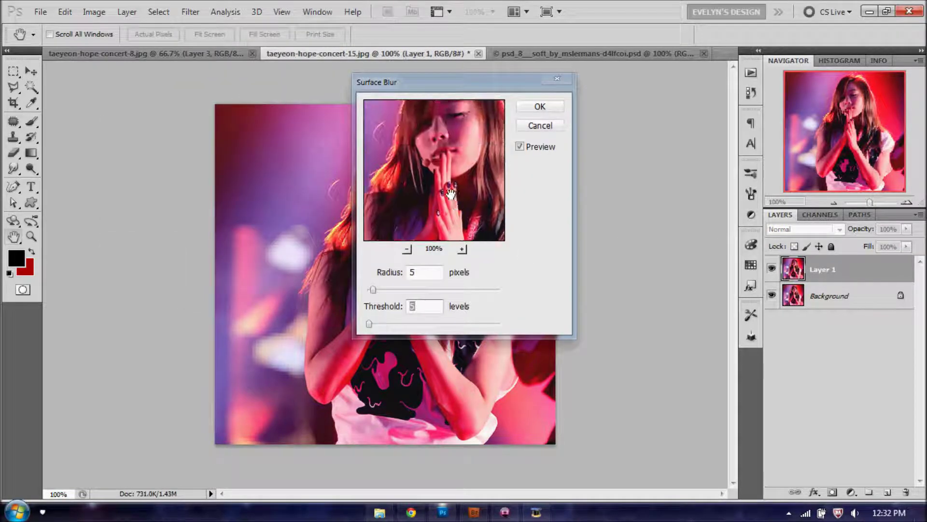
{"action": "left_click", "coordinate": [425, 272]}
{"action": "left_click", "coordinate": [540, 106]}
{"action": "key", "text": "v"}
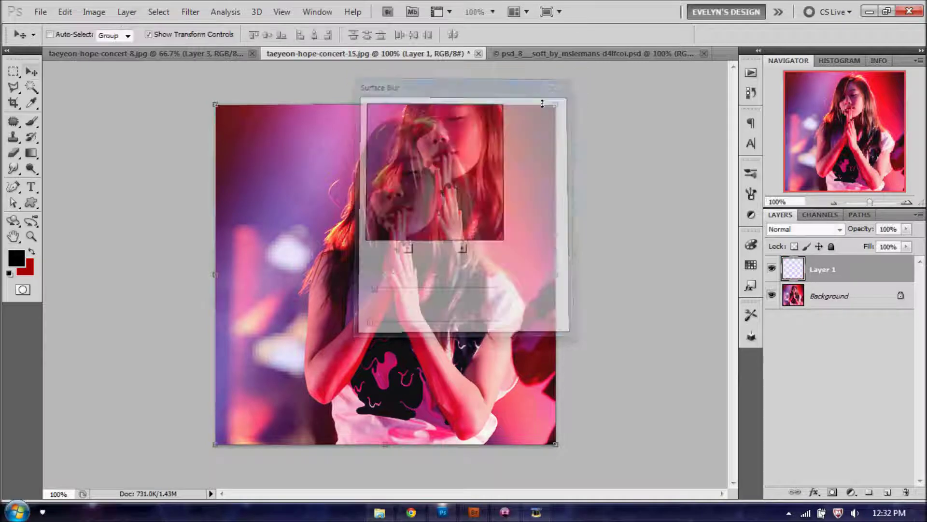
{"action": "left_click", "coordinate": [190, 11]}
Smart Sharpen Layer 1 with the amount lowered from 500, then flatten into one Background.
{"action": "mouse_move", "coordinate": [213, 195]}
{"action": "left_click", "coordinate": [128, 231]}
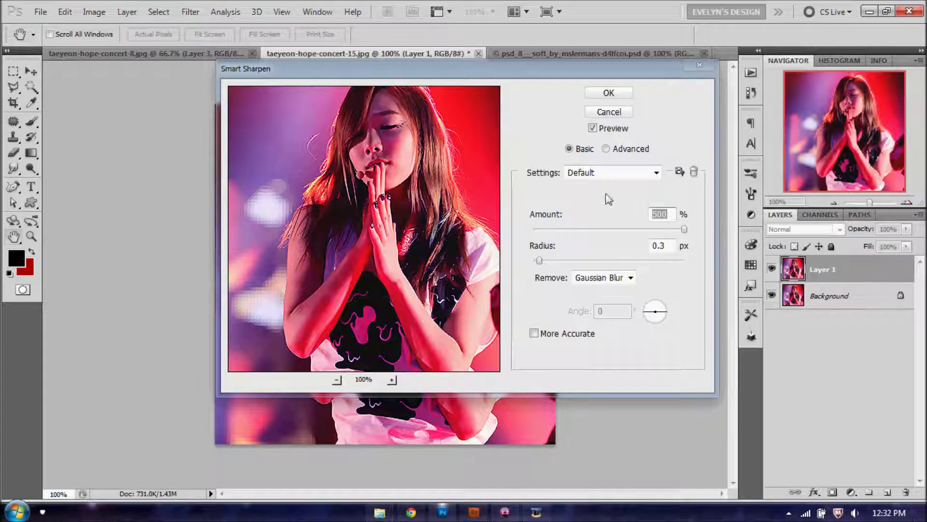
{"action": "mouse_move", "coordinate": [644, 230]}
{"action": "left_mouse_down"}
{"action": "mouse_move", "coordinate": [626, 230]}
{"action": "mouse_move", "coordinate": [640, 232]}
{"action": "left_mouse_up"}
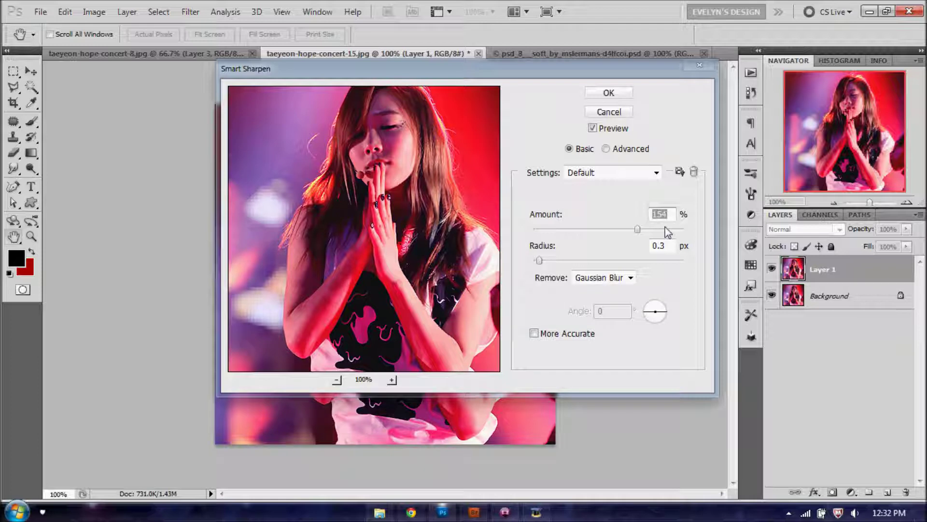
{"action": "left_click", "coordinate": [602, 98]}
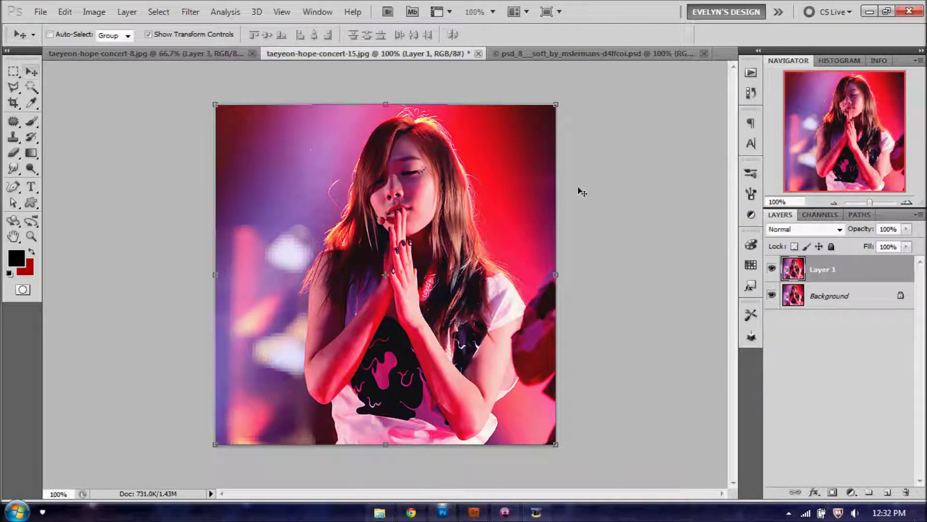
{"action": "right_click", "coordinate": [858, 291]}
{"action": "left_click", "coordinate": [838, 405]}
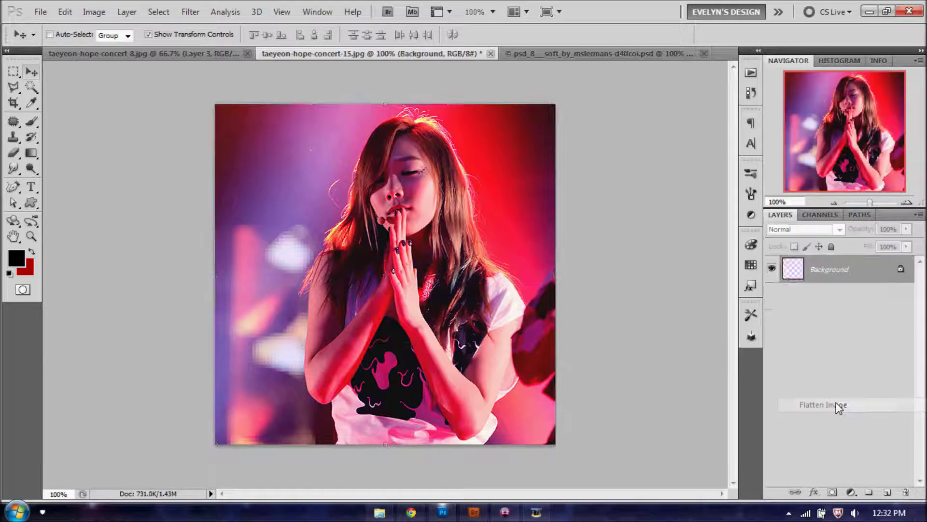
Open the Desktop's TUMBLR EDIT #3 RESOURCE PACK folder and drag Light Leak (62) onto the photo.
{"action": "left_click", "coordinate": [380, 512]}
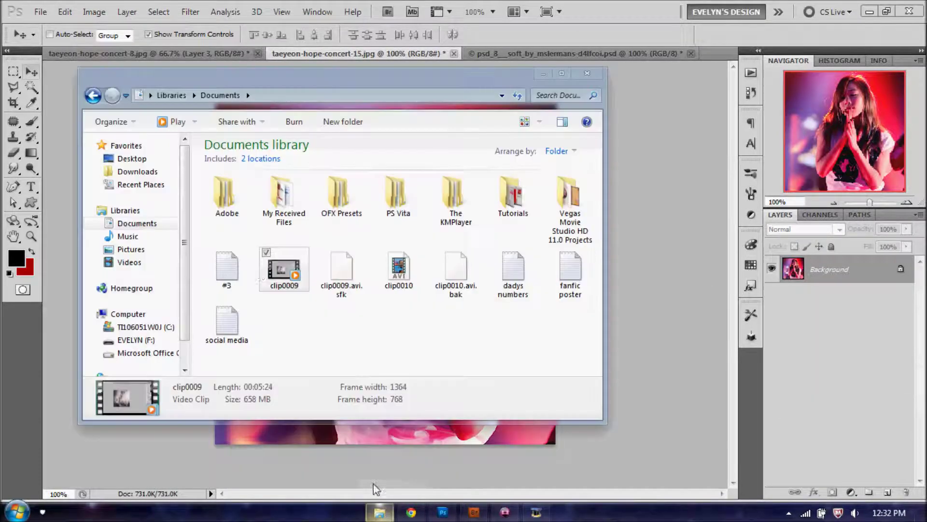
{"action": "left_click", "coordinate": [137, 163]}
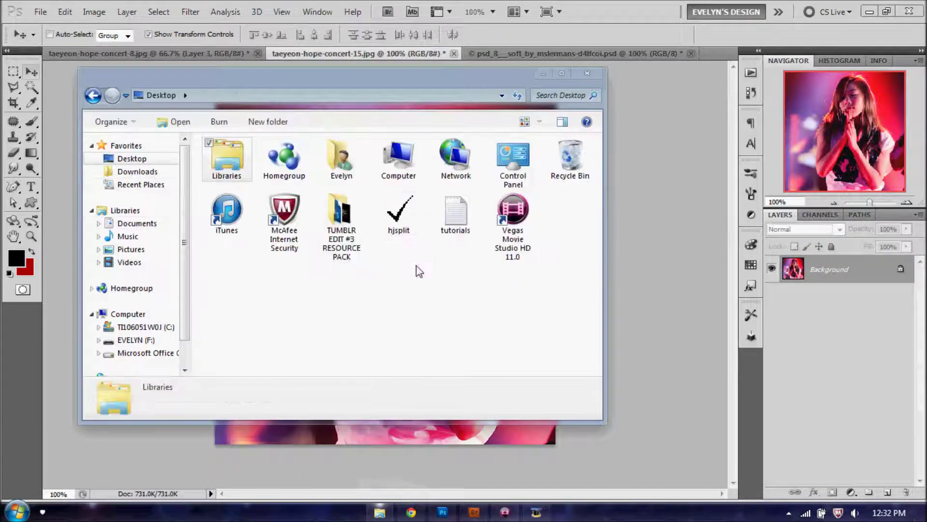
{"action": "left_click", "coordinate": [354, 227]}
{"action": "double_click", "coordinate": [354, 227]}
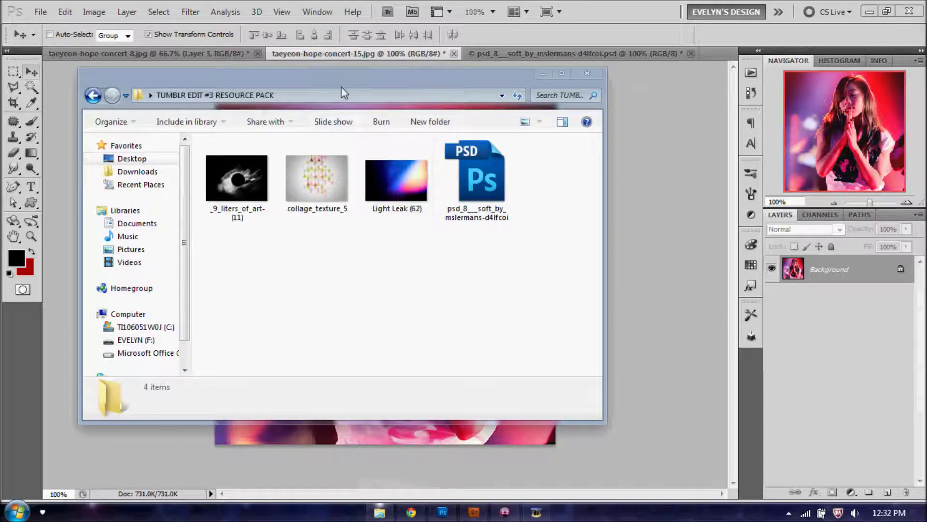
{"action": "left_click_drag", "start_coordinate": [341, 95], "coordinate": [437, 163]}
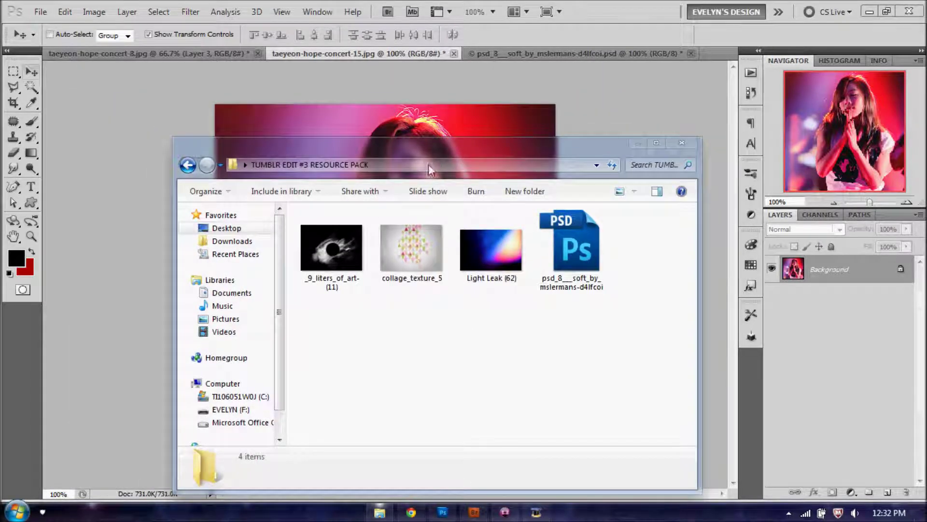
{"action": "left_click", "coordinate": [326, 261]}
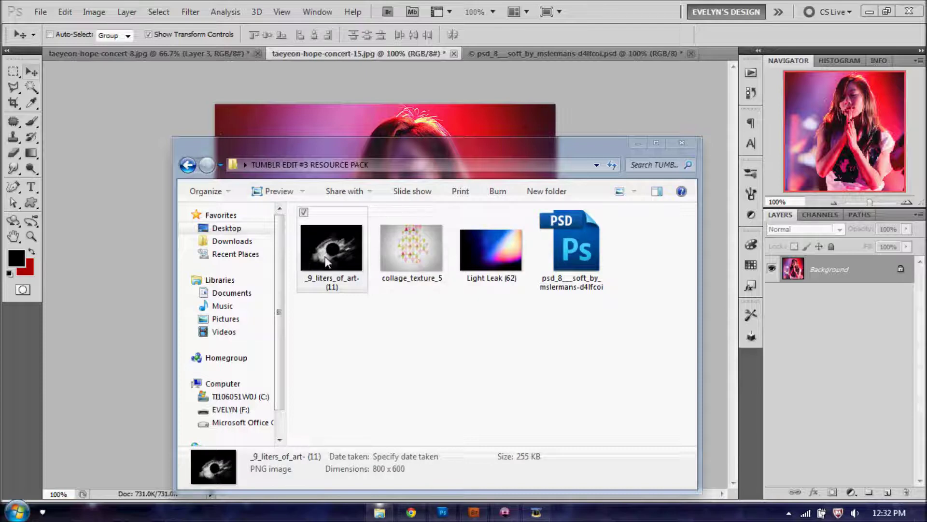
{"action": "left_click", "coordinate": [521, 248]}
{"action": "left_click_drag", "start_coordinate": [510, 249], "coordinate": [552, 108]}
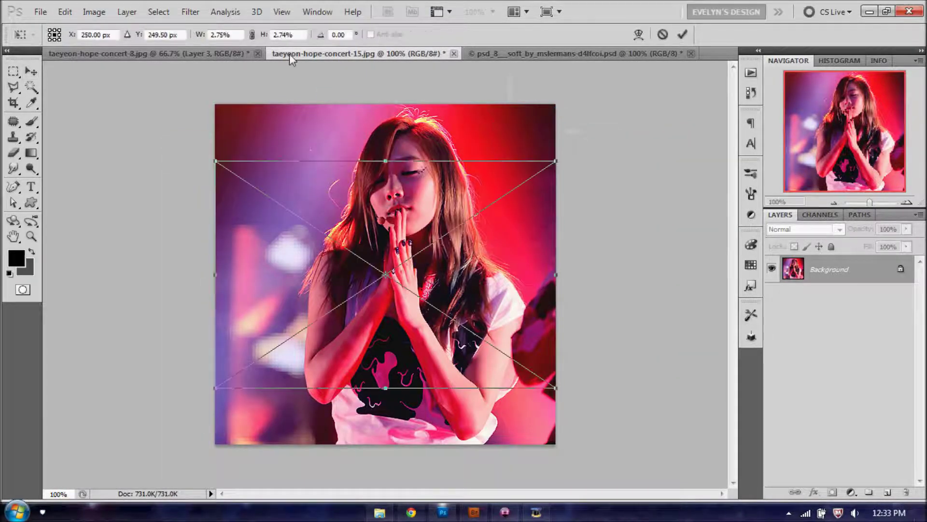
Scale the Light Leak (62) texture proportionally to cover the canvas and blend it in Screen.
{"action": "left_click", "coordinate": [252, 36]}
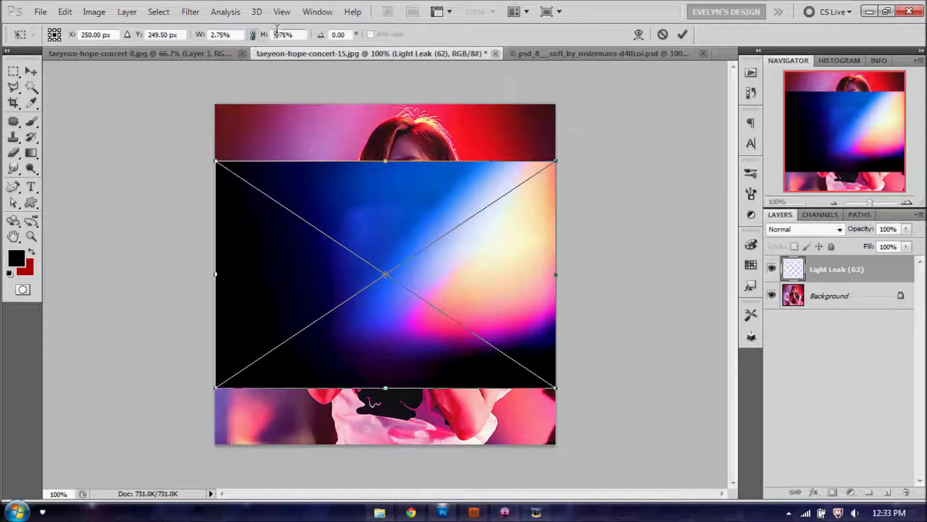
{"action": "type", "text": "5.75"}
{"action": "key", "text": "Return"}
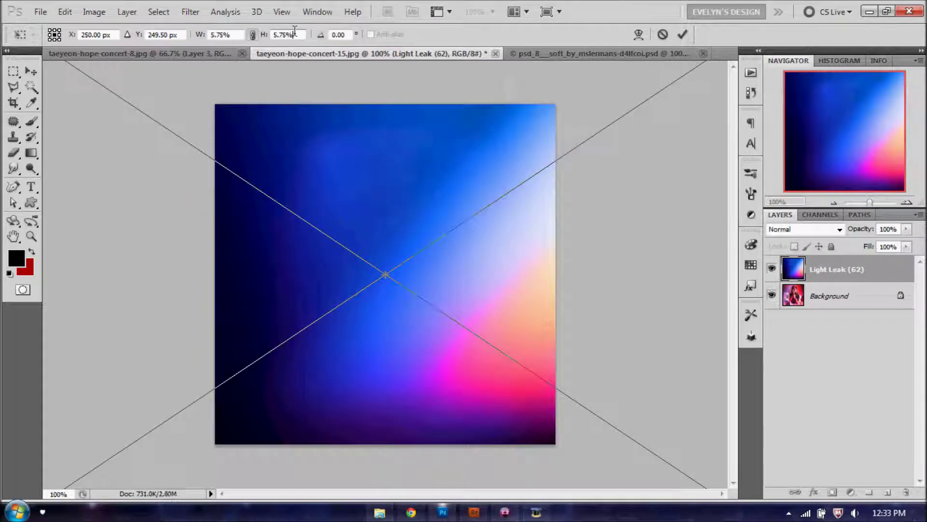
{"action": "left_click_drag", "start_coordinate": [264, 41], "coordinate": [261, 42]}
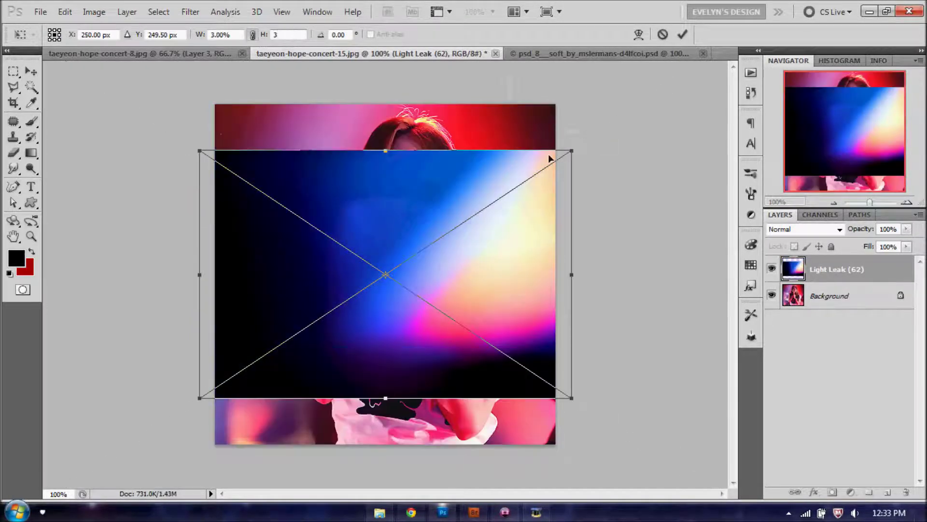
{"action": "left_click_drag", "start_coordinate": [550, 158], "coordinate": [647, 93]}
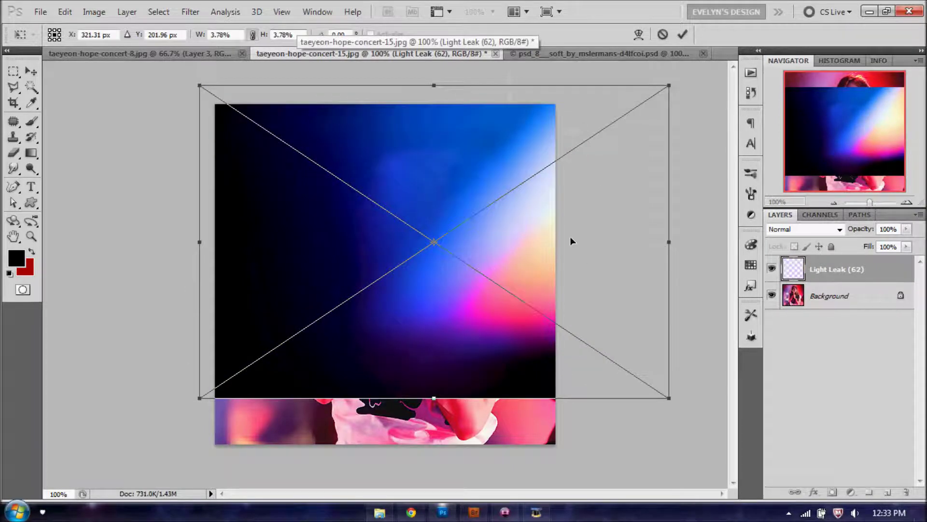
{"action": "left_click_drag", "start_coordinate": [570, 240], "coordinate": [486, 278]}
{"action": "left_click_drag", "start_coordinate": [584, 120], "coordinate": [623, 82]}
{"action": "left_click_drag", "start_coordinate": [552, 203], "coordinate": [531, 186]}
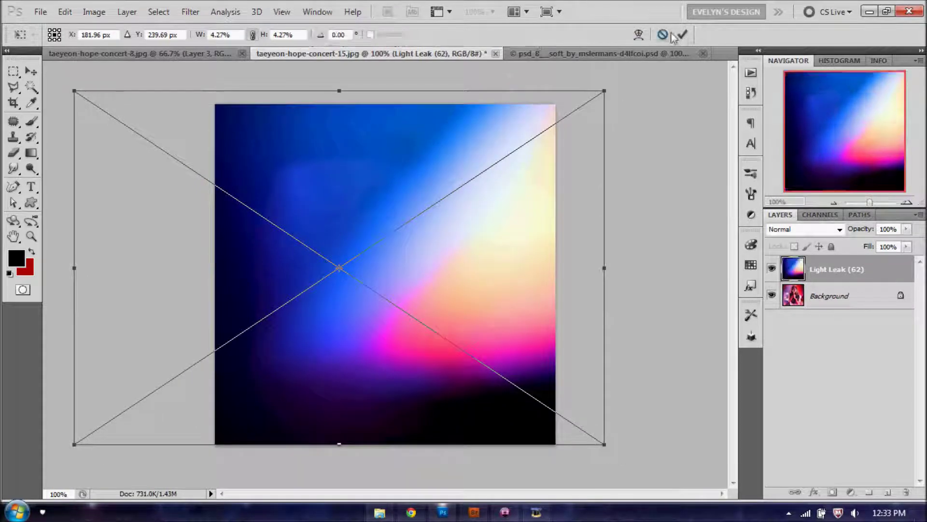
{"action": "left_click", "coordinate": [684, 37]}
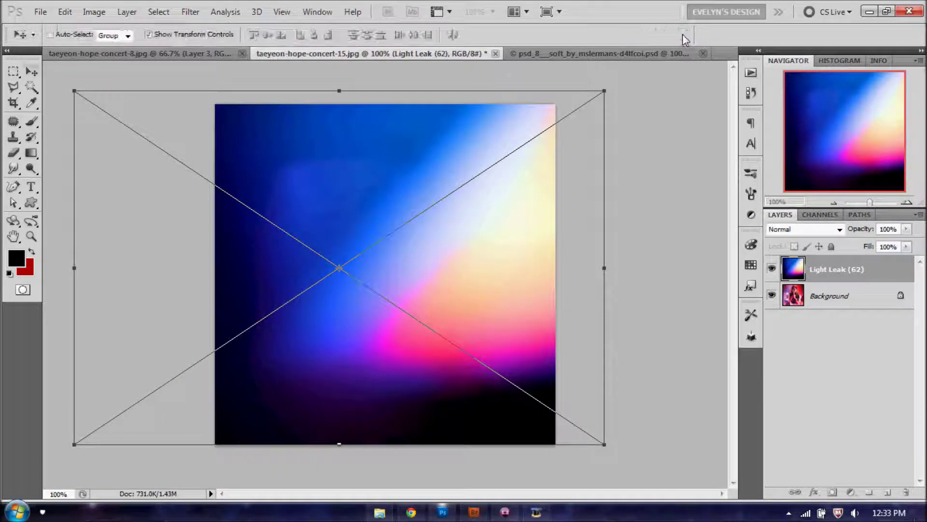
{"action": "left_click", "coordinate": [827, 230]}
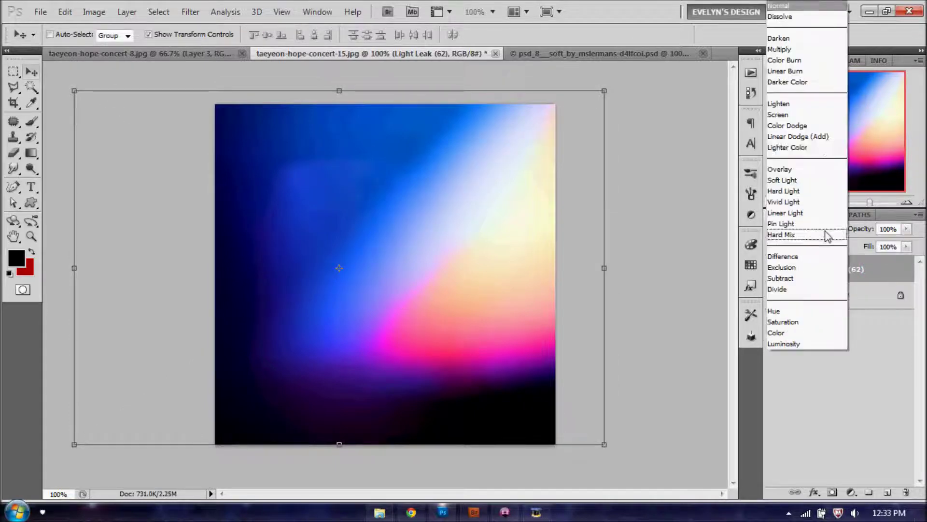
{"action": "left_click", "coordinate": [802, 116]}
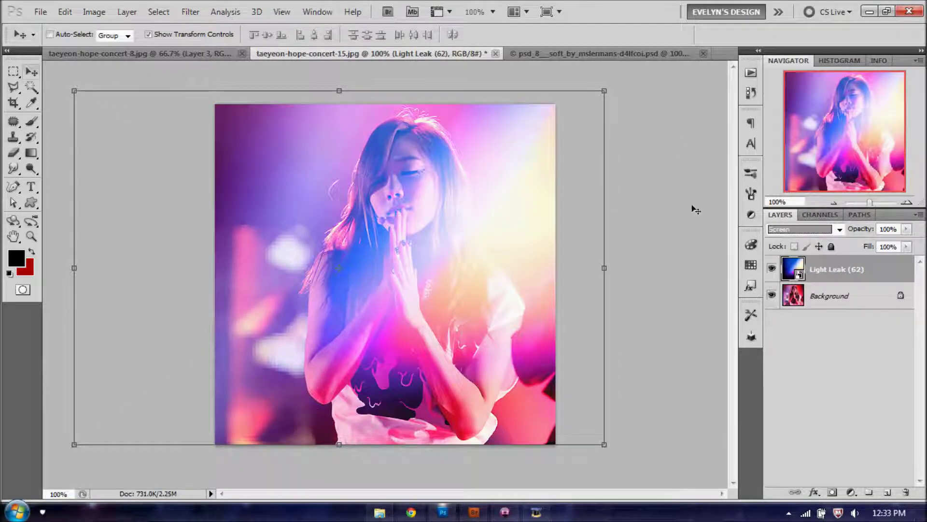
Place the _9_liters_of_art- (11) brush texture onto the photo, shifted up and right.
{"action": "left_click", "coordinate": [380, 512]}
{"action": "left_click", "coordinate": [341, 269]}
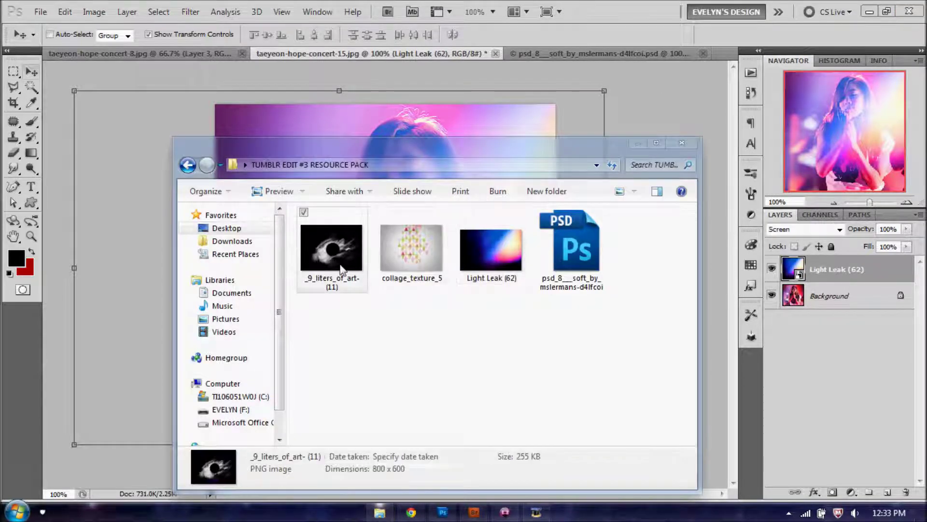
{"action": "left_click_drag", "start_coordinate": [335, 250], "coordinate": [540, 121]}
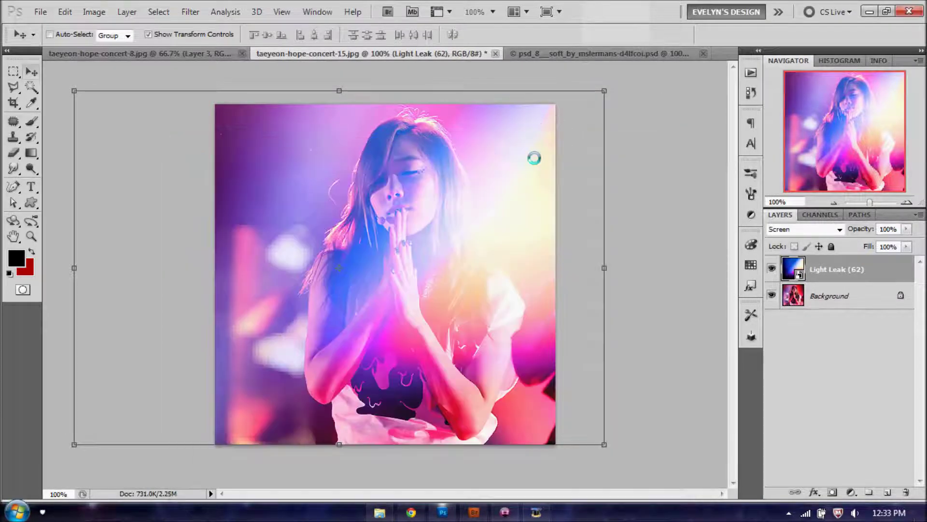
{"action": "left_click_drag", "start_coordinate": [522, 211], "coordinate": [548, 149]}
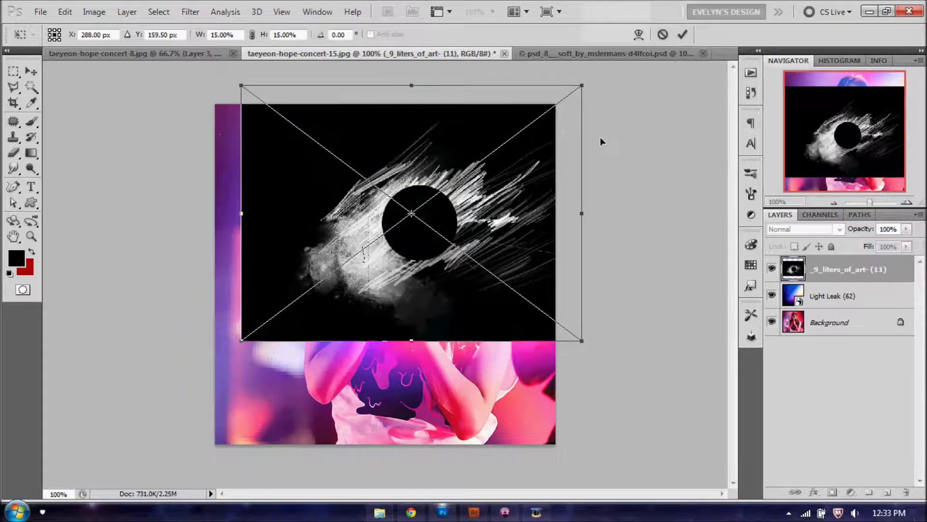
Set the _9_liters_of_art- (11) layer to Color Dodge, move its swirl over the face, add a mask.
{"action": "left_click", "coordinate": [685, 34]}
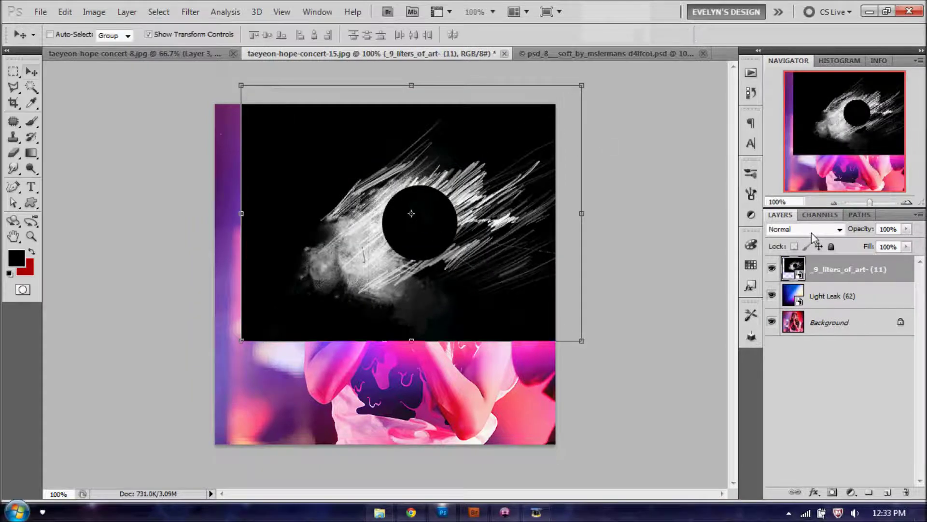
{"action": "left_click", "coordinate": [812, 229]}
{"action": "left_click", "coordinate": [810, 128]}
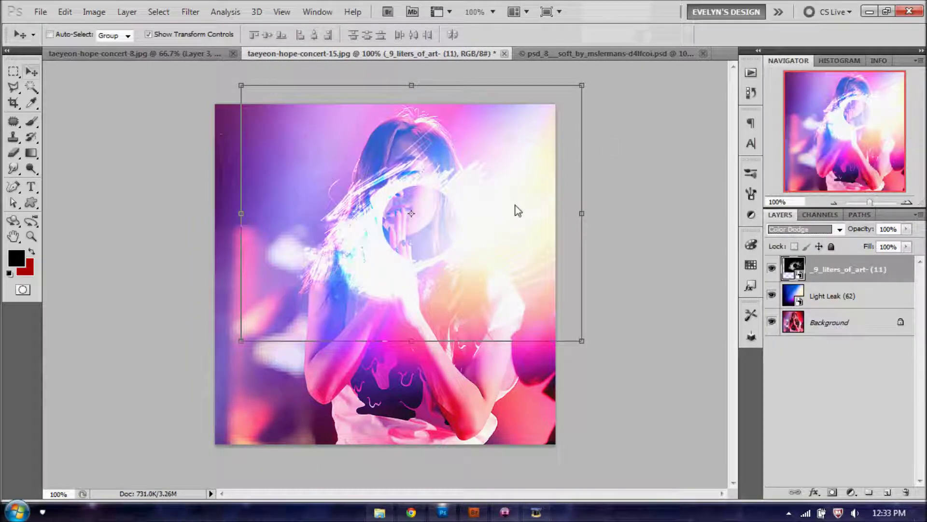
{"action": "left_click", "coordinate": [824, 296]}
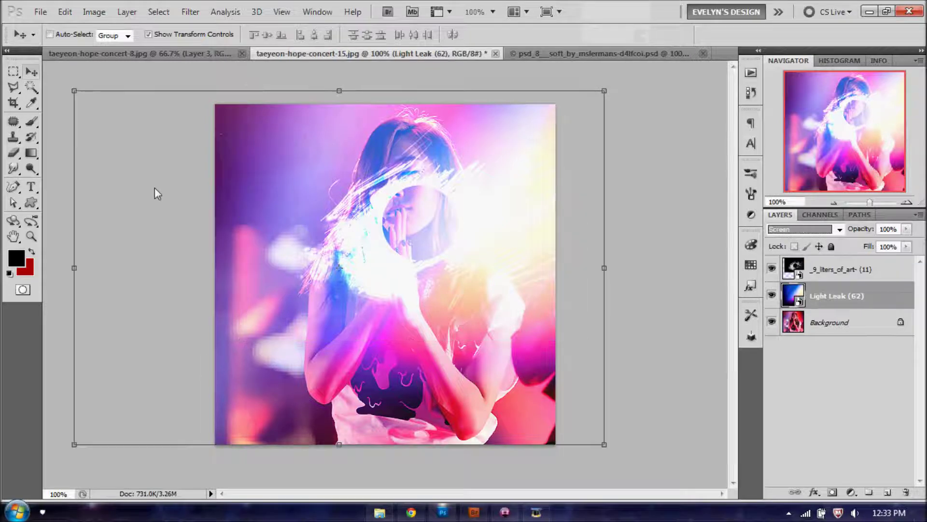
{"action": "left_click", "coordinate": [835, 269]}
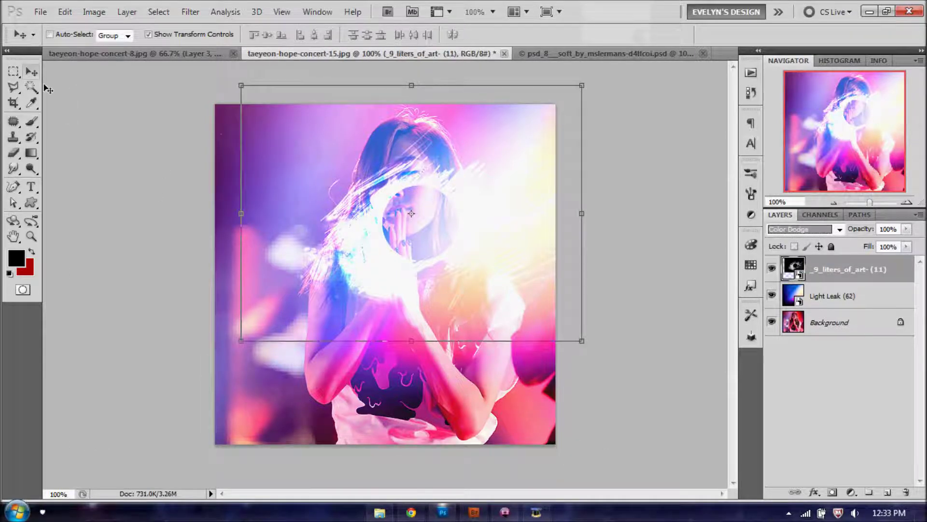
{"action": "left_click_drag", "start_coordinate": [373, 207], "coordinate": [429, 204]}
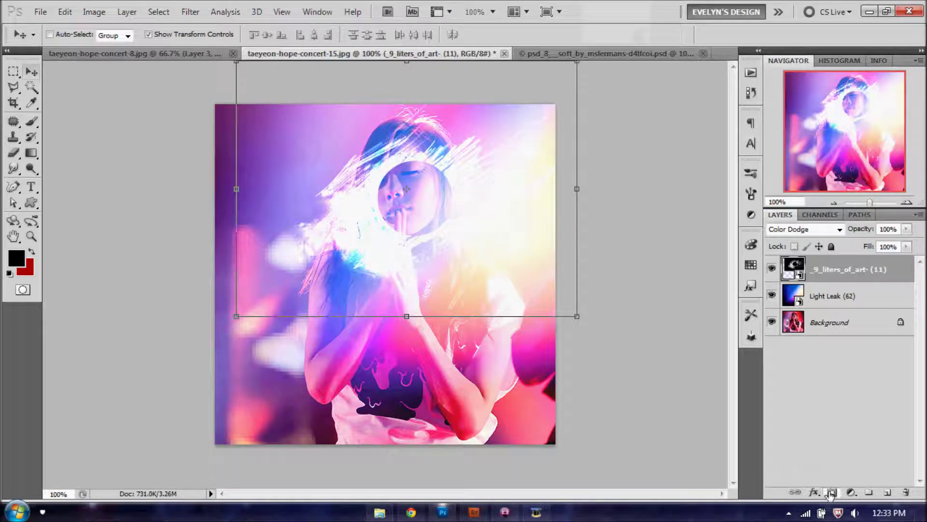
{"action": "left_click", "coordinate": [833, 492]}
Paint black on the texture mask with a 79 px brush to hide glow from hair and hands.
{"action": "left_click", "coordinate": [31, 121]}
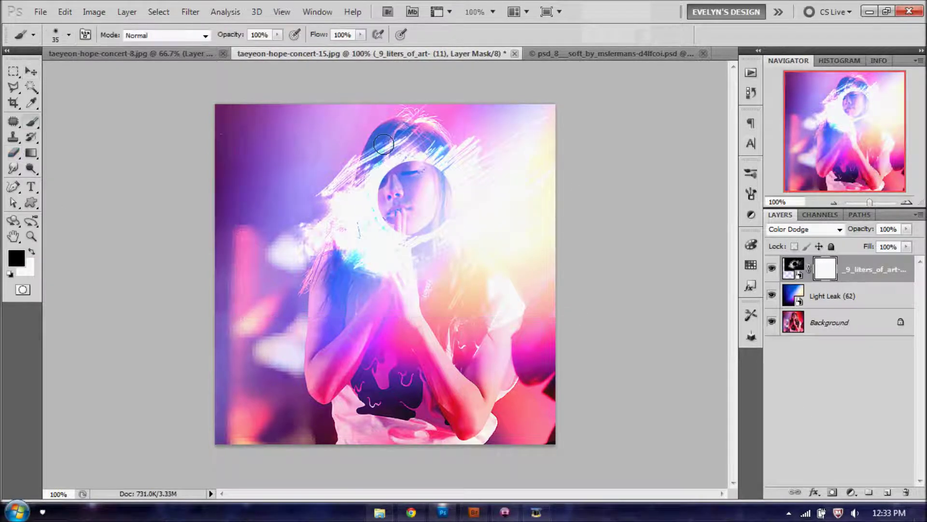
{"action": "mouse_move", "coordinate": [384, 142]}
{"action": "left_mouse_down"}
{"action": "mouse_move", "coordinate": [378, 225]}
{"action": "mouse_move", "coordinate": [378, 157]}
{"action": "mouse_move", "coordinate": [367, 196]}
{"action": "mouse_move", "coordinate": [369, 156]}
{"action": "mouse_move", "coordinate": [366, 271]}
{"action": "left_mouse_up"}
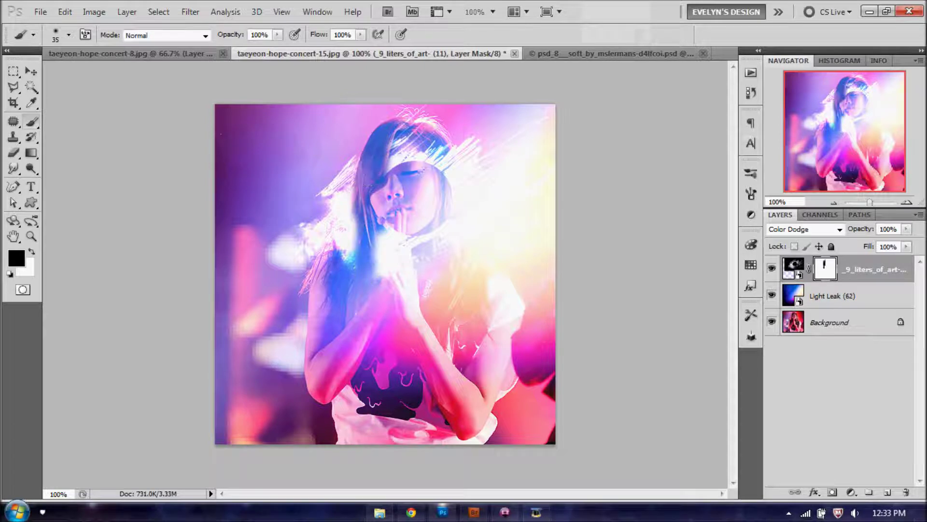
{"action": "right_click", "coordinate": [441, 246]}
{"action": "left_click_drag", "start_coordinate": [441, 241], "coordinate": [458, 241]}
{"action": "left_click", "coordinate": [413, 210]}
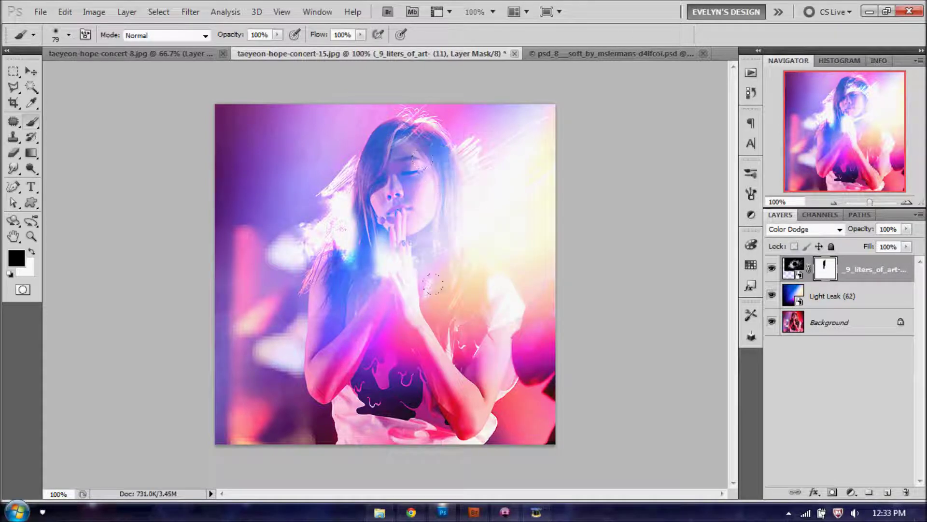
{"action": "mouse_move", "coordinate": [433, 299]}
{"action": "left_mouse_down"}
{"action": "mouse_move", "coordinate": [348, 213]}
{"action": "mouse_move", "coordinate": [340, 183]}
{"action": "mouse_move", "coordinate": [429, 180]}
{"action": "left_mouse_up"}
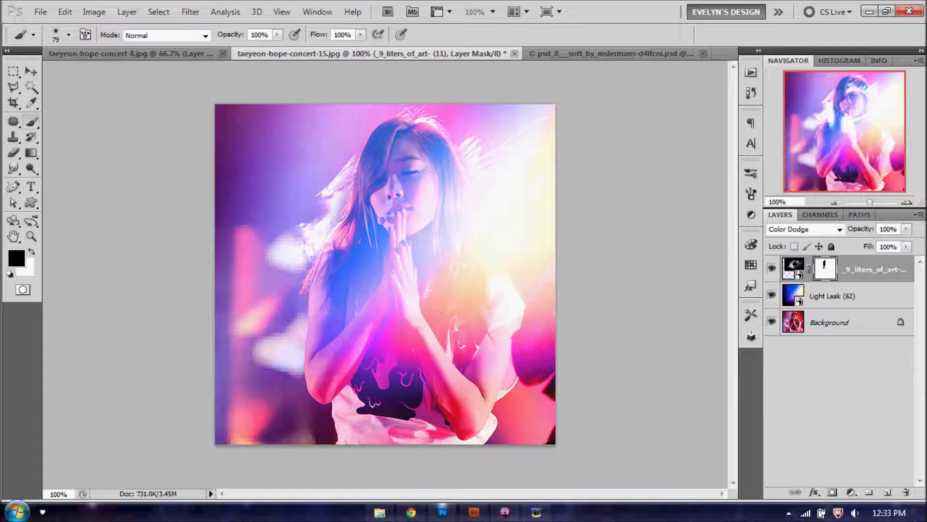
Refine the mask over the hair left of the face, toggling between black and white.
{"action": "mouse_move", "coordinate": [448, 314]}
{"action": "left_mouse_down"}
{"action": "mouse_move", "coordinate": [325, 252]}
{"action": "mouse_move", "coordinate": [346, 193]}
{"action": "mouse_move", "coordinate": [334, 186]}
{"action": "left_mouse_up"}
{"action": "key", "text": "x"}
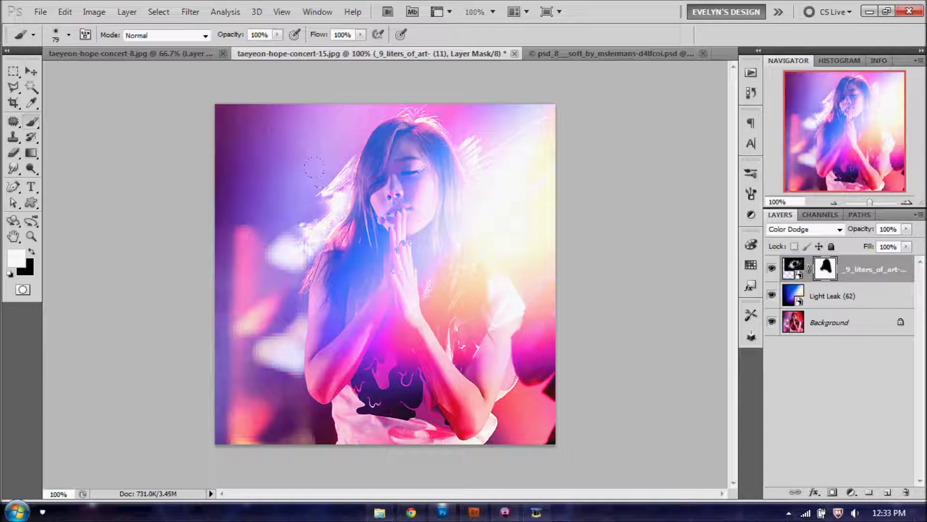
{"action": "key", "text": "x"}
{"action": "left_click_drag", "start_coordinate": [356, 206], "coordinate": [367, 172]}
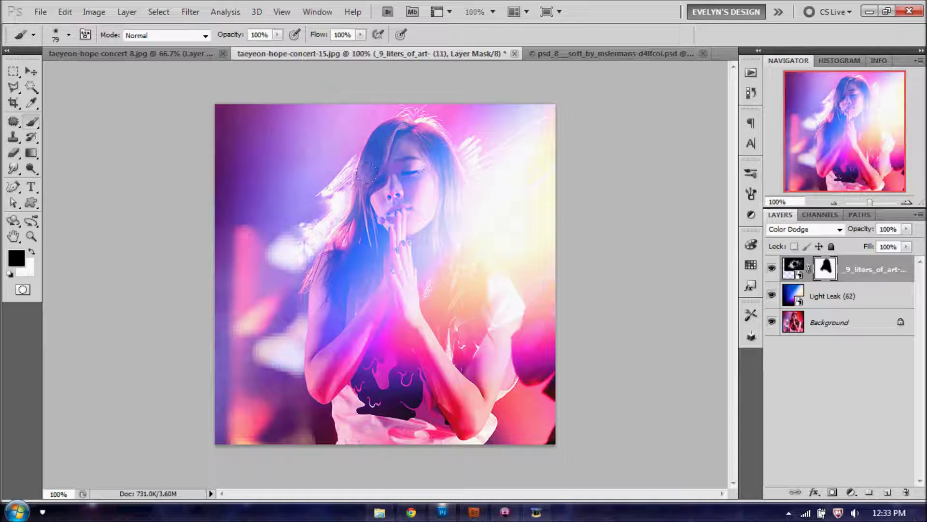
{"action": "key", "text": "x"}
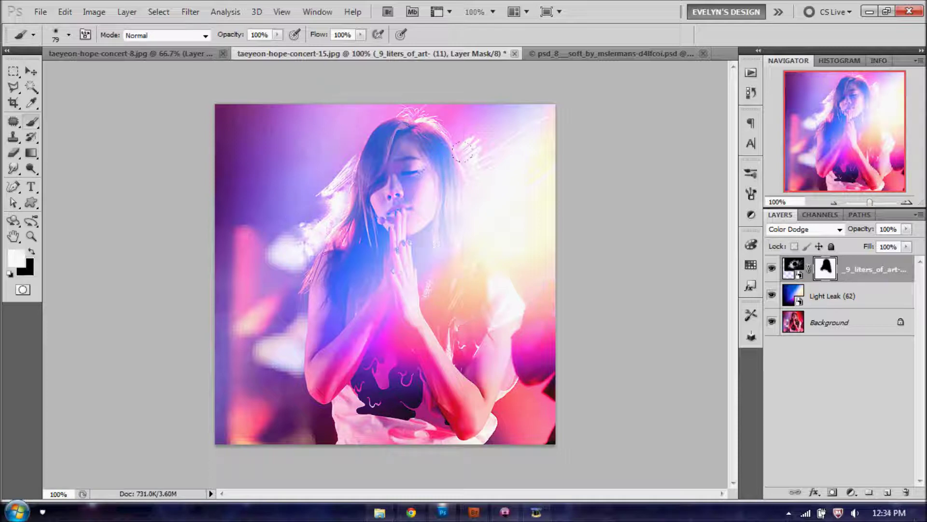
{"action": "key", "text": "x"}
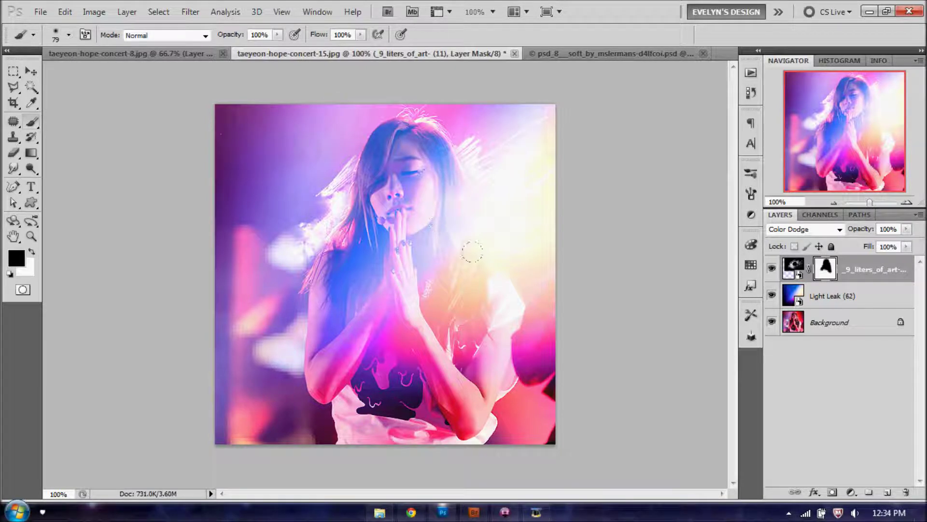
{"action": "left_click", "coordinate": [380, 512]}
Place collage_texture_5 over the photo, scaled proportionally to 21% and nudged up and right.
{"action": "left_click", "coordinate": [416, 253]}
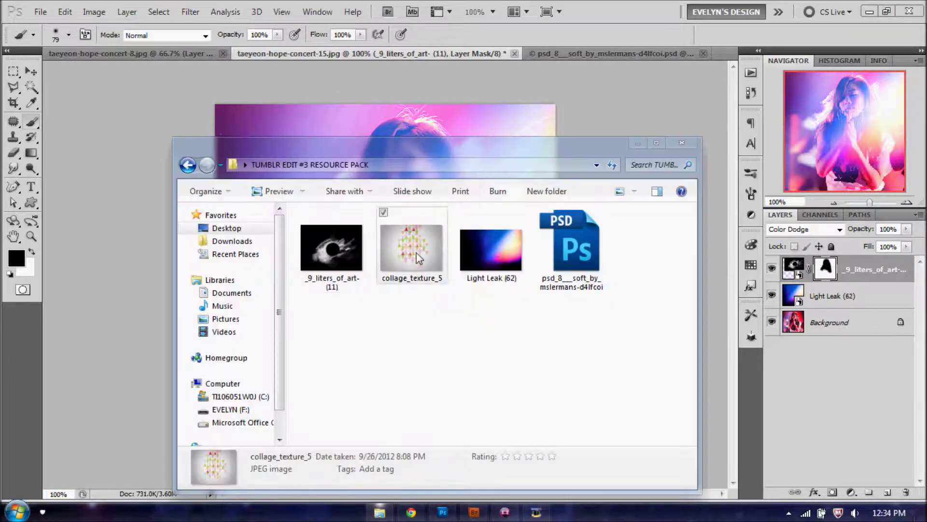
{"action": "left_click_drag", "start_coordinate": [420, 252], "coordinate": [442, 106]}
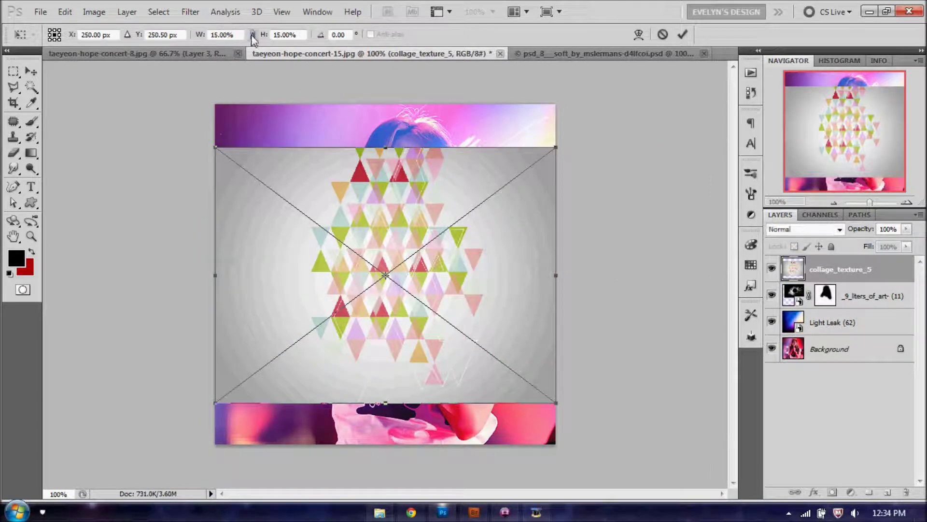
{"action": "left_click", "coordinate": [253, 35]}
{"action": "left_click_drag", "start_coordinate": [264, 35], "coordinate": [273, 36]}
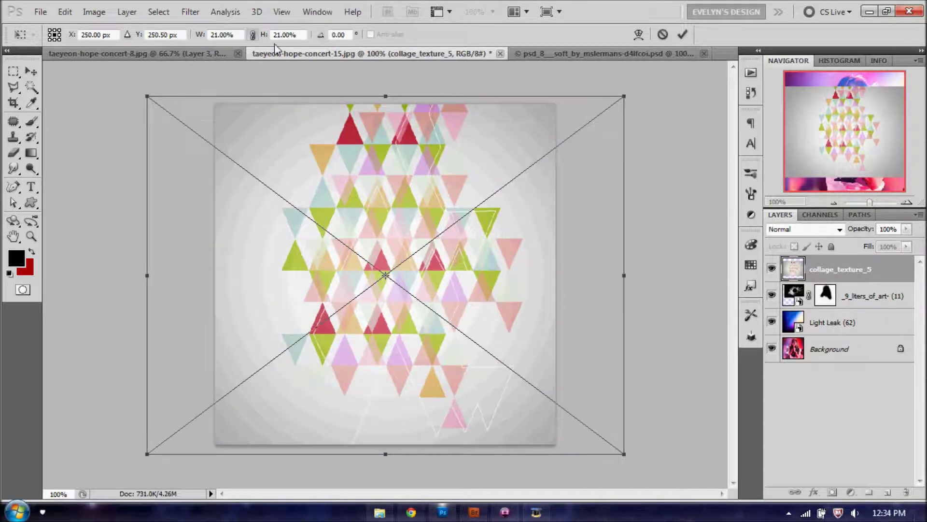
{"action": "mouse_move", "coordinate": [404, 241]}
{"action": "left_mouse_down"}
{"action": "mouse_move", "coordinate": [408, 252]}
{"action": "mouse_move", "coordinate": [399, 253]}
{"action": "mouse_move", "coordinate": [418, 236]}
{"action": "left_mouse_up"}
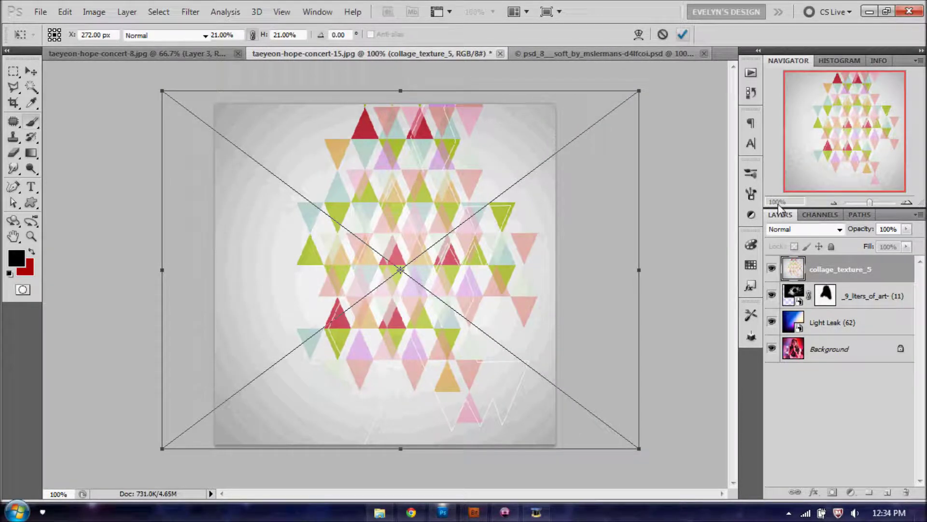
{"action": "key", "text": "Return"}
{"action": "left_click", "coordinate": [807, 230]}
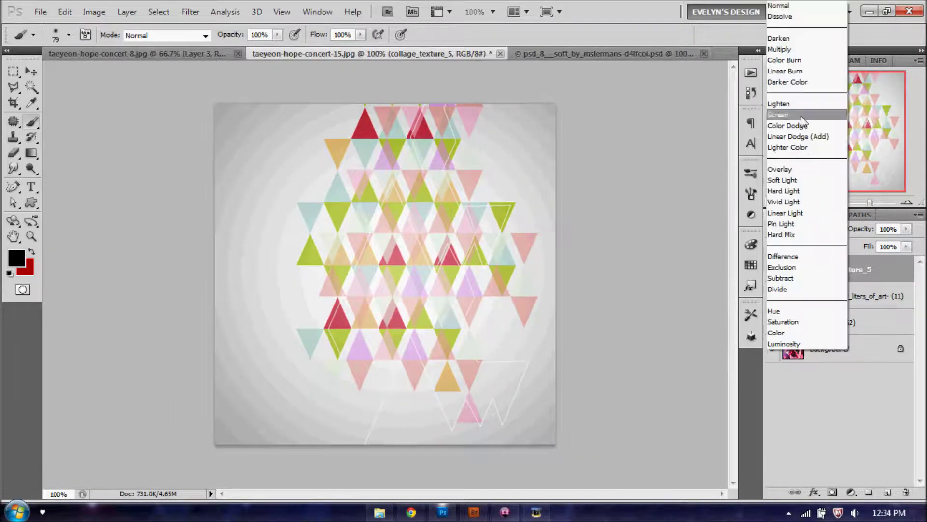
Set the triangle texture layer to Soft Light and nudge it slightly down and left.
{"action": "left_click", "coordinate": [797, 179]}
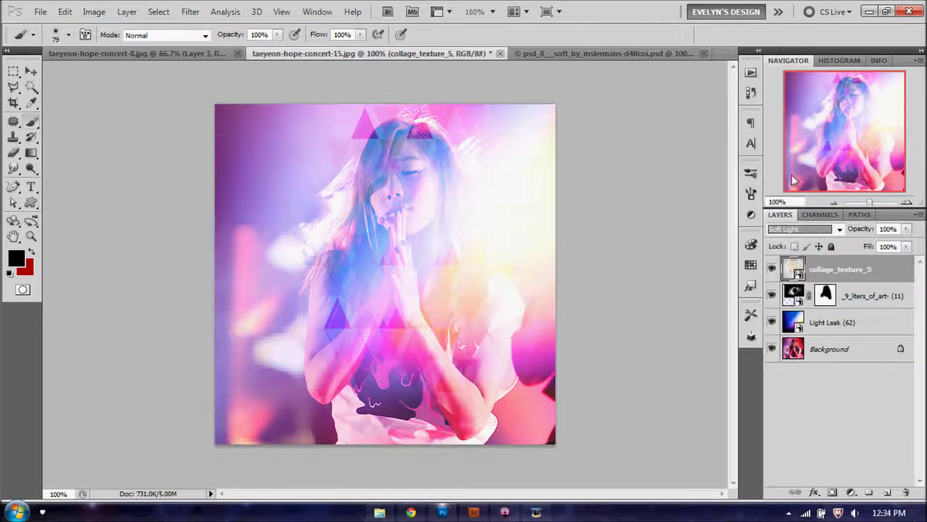
{"action": "left_click", "coordinate": [31, 71]}
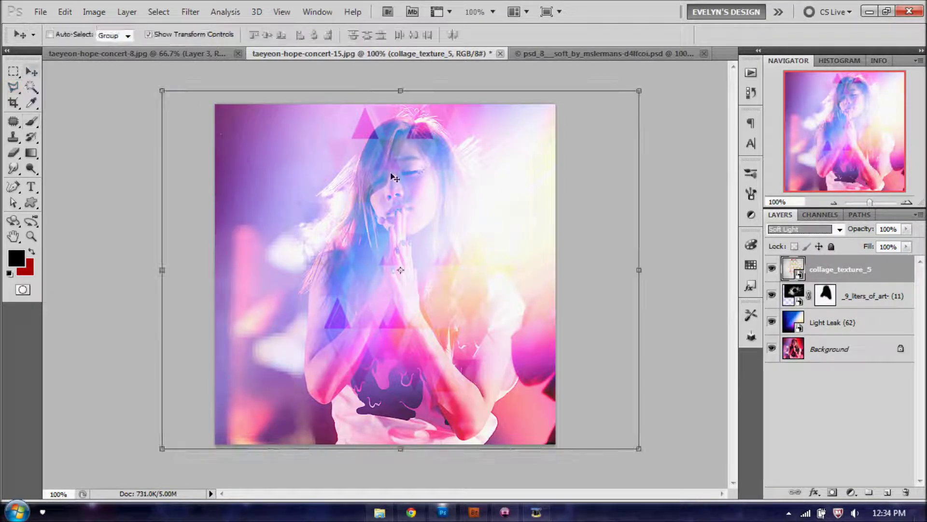
{"action": "left_click_drag", "start_coordinate": [392, 180], "coordinate": [389, 189]}
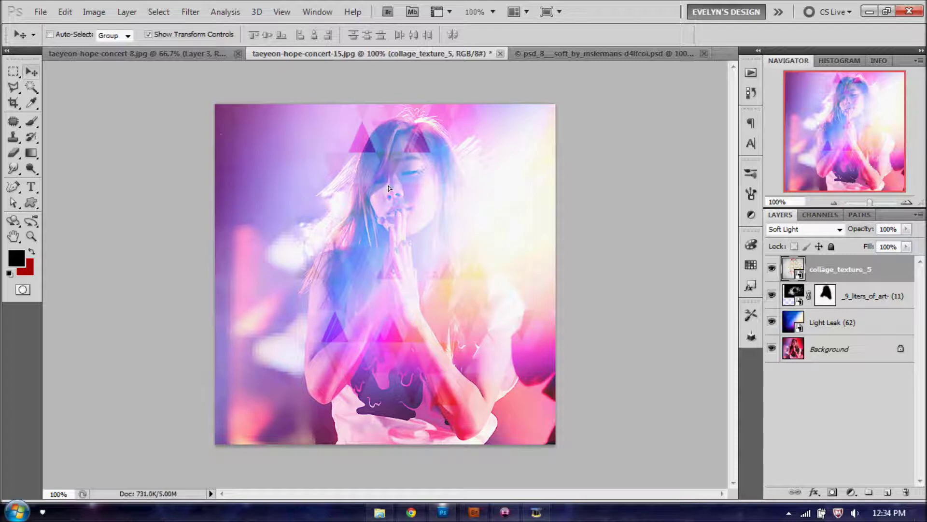
Mask the triangle texture off the woman's hair, face, forehead and lips, then show the psd document.
{"action": "left_click", "coordinate": [832, 492]}
{"action": "left_click", "coordinate": [29, 125]}
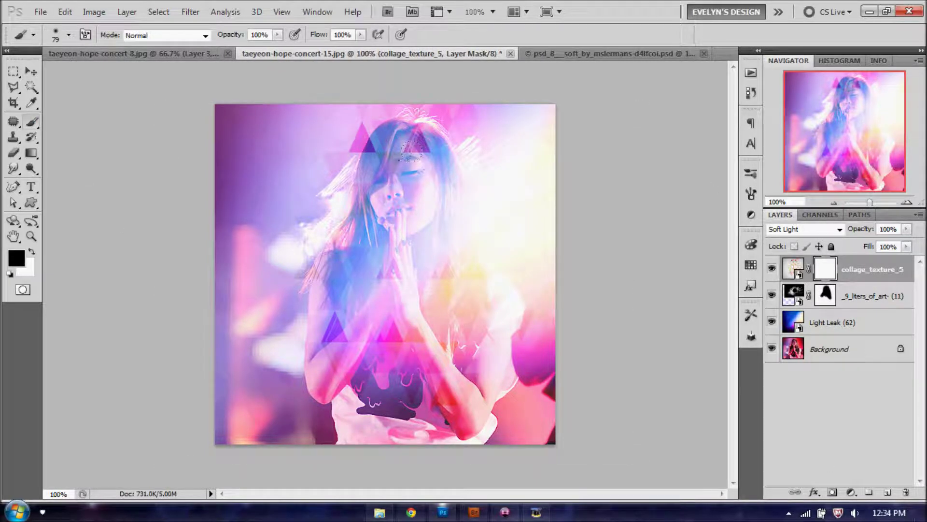
{"action": "left_click_drag", "start_coordinate": [406, 138], "coordinate": [408, 227]}
{"action": "left_click_drag", "start_coordinate": [383, 192], "coordinate": [384, 208]}
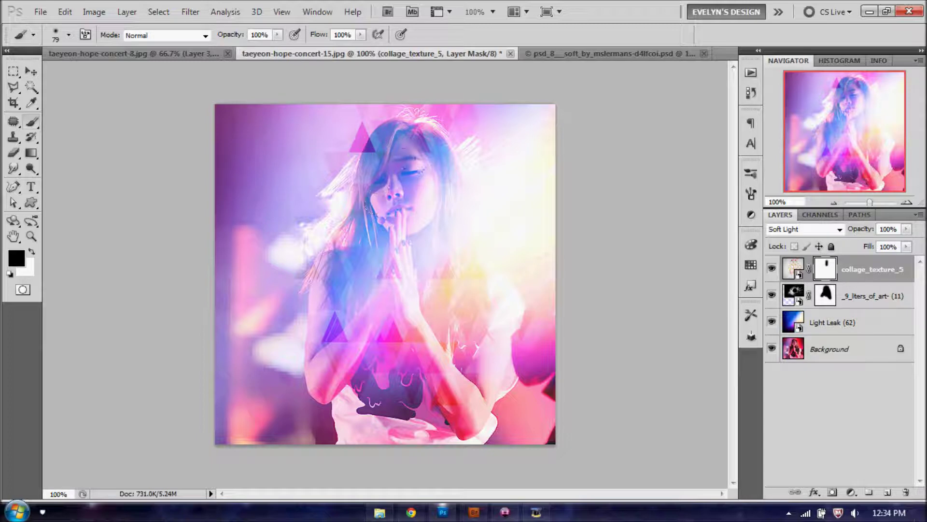
{"action": "left_click_drag", "start_coordinate": [399, 136], "coordinate": [404, 162]}
{"action": "left_click_drag", "start_coordinate": [387, 204], "coordinate": [406, 191]}
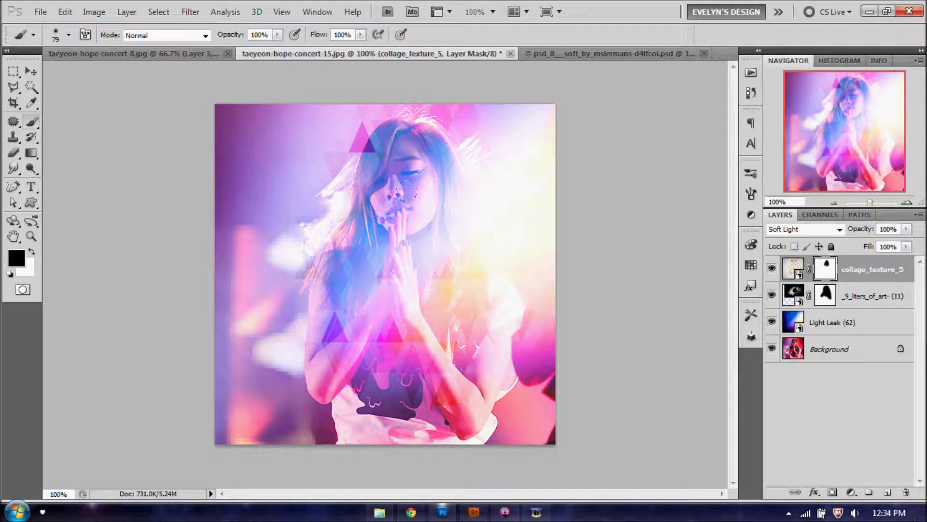
{"action": "left_click", "coordinate": [570, 54]}
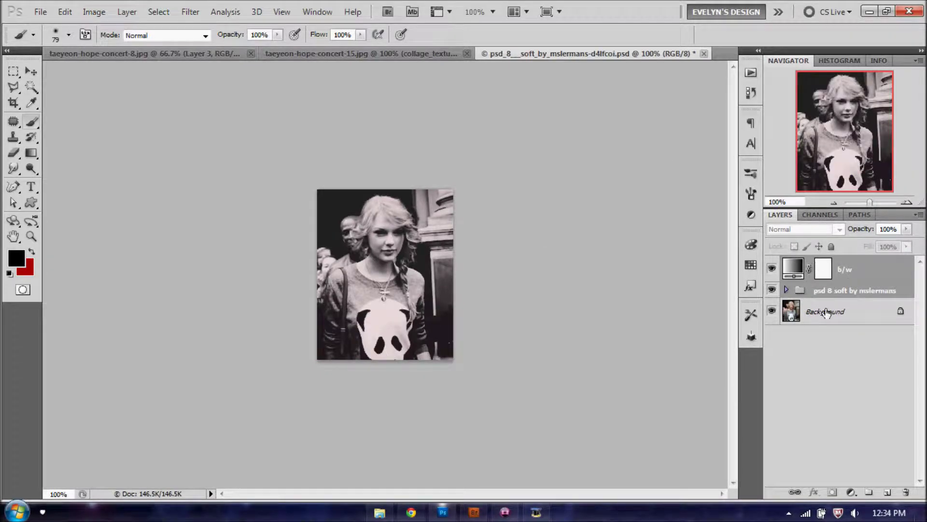
Move the b/w layer and psd 8 soft coloring group onto the concert photo.
{"action": "left_click", "coordinate": [31, 73]}
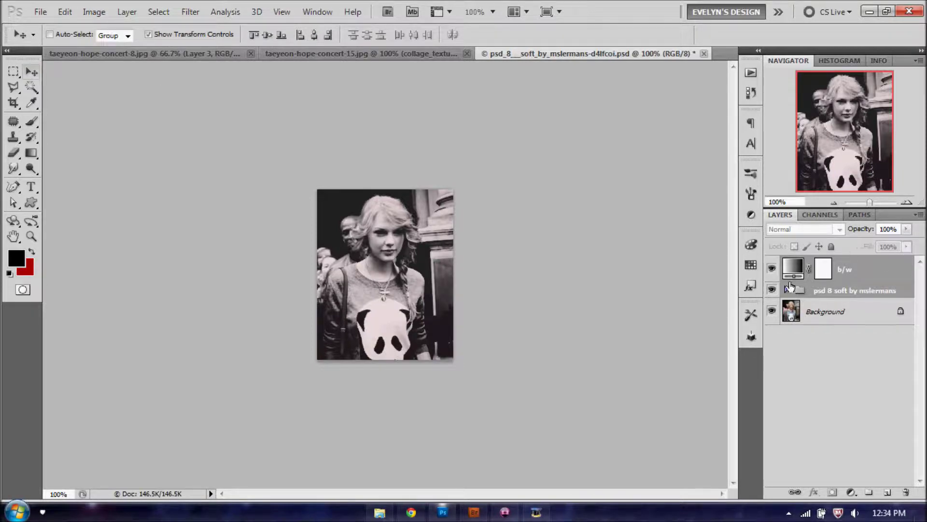
{"action": "left_click", "coordinate": [317, 54]}
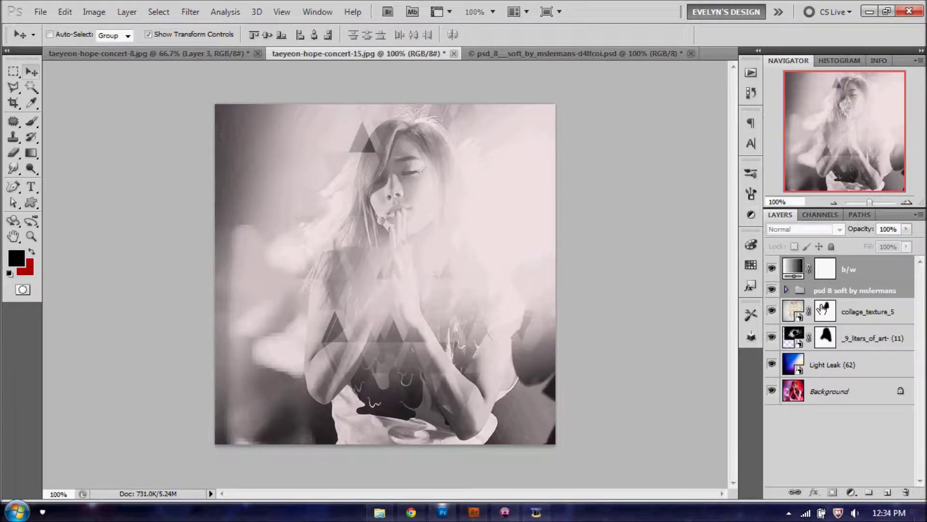
{"action": "right_click", "coordinate": [844, 399]}
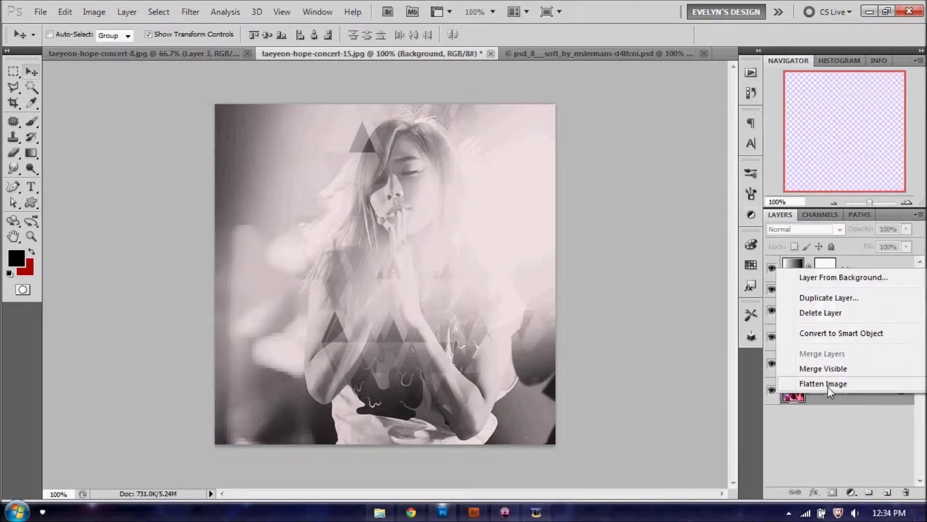
Flatten the concert photo to one Background layer, reapply Smart Sharpen, and zoom in on the face.
{"action": "left_click", "coordinate": [828, 387]}
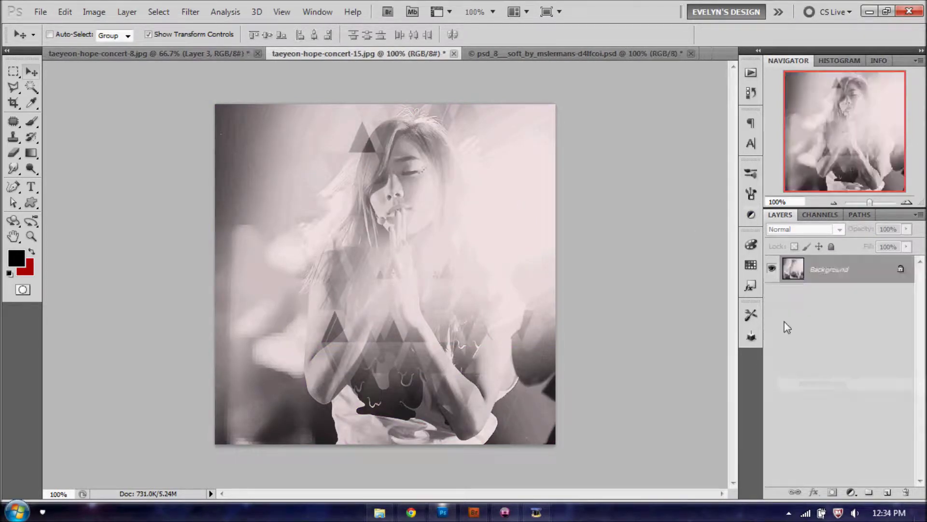
{"action": "left_click", "coordinate": [190, 14]}
{"action": "left_click", "coordinate": [190, 12]}
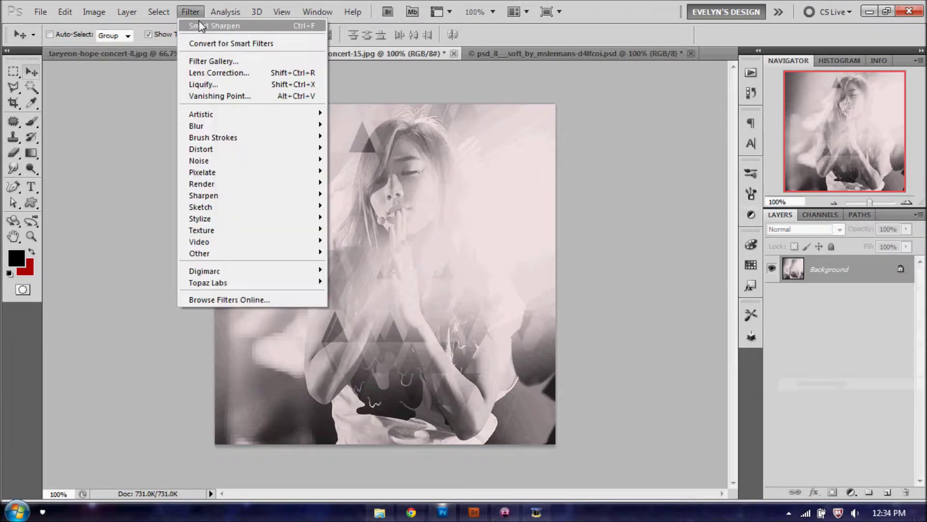
{"action": "left_click", "coordinate": [202, 25]}
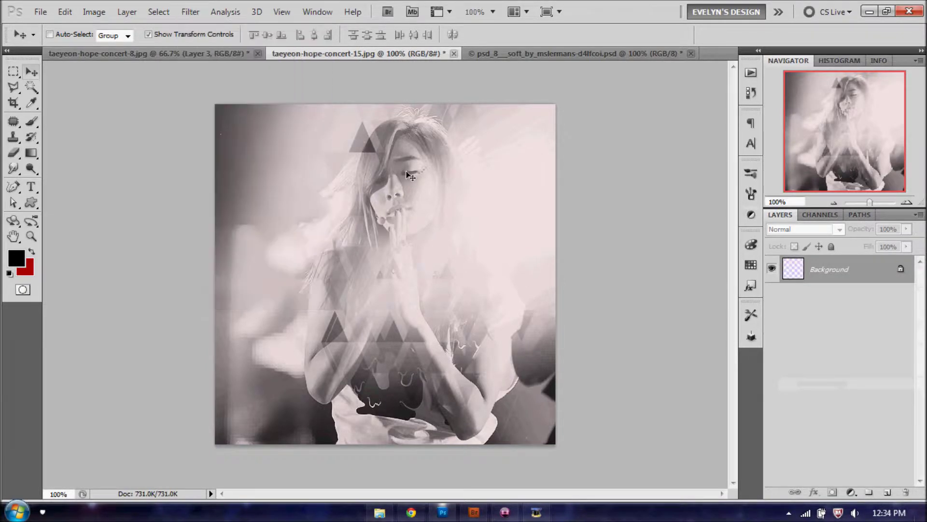
{"action": "left_click", "coordinate": [31, 236]}
{"action": "left_click", "coordinate": [384, 187]}
Close the psd_8 soft by mslermans document, discarding its changes.
{"action": "scroll", "coordinate": [544, 145], "scroll_direction": "down", "scroll_amount": 5}
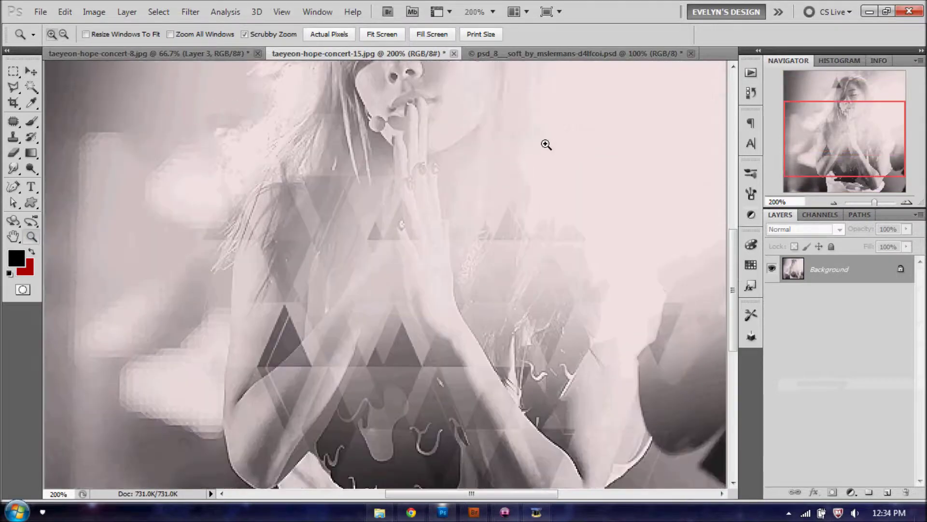
{"action": "scroll", "coordinate": [546, 147], "scroll_direction": "up", "scroll_amount": 2}
{"action": "scroll", "coordinate": [545, 148], "scroll_direction": "up", "scroll_amount": 5}
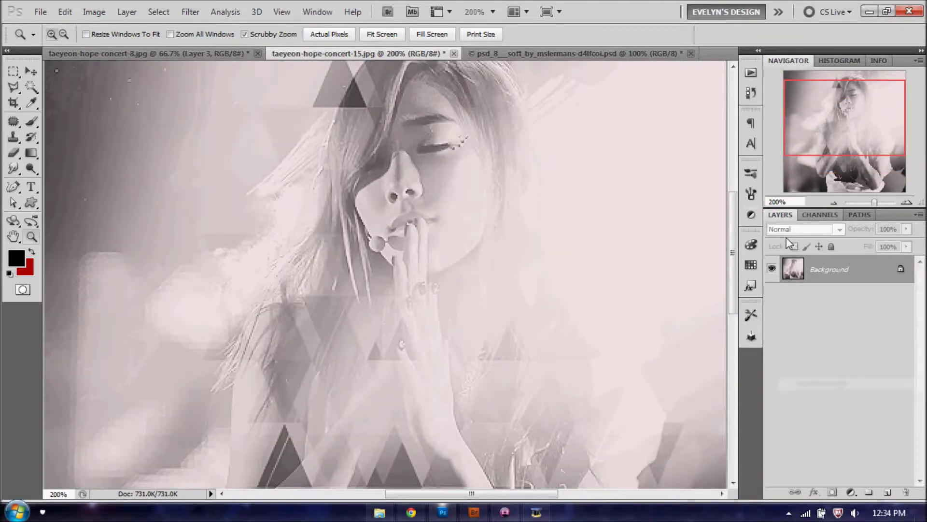
{"action": "left_click", "coordinate": [828, 202]}
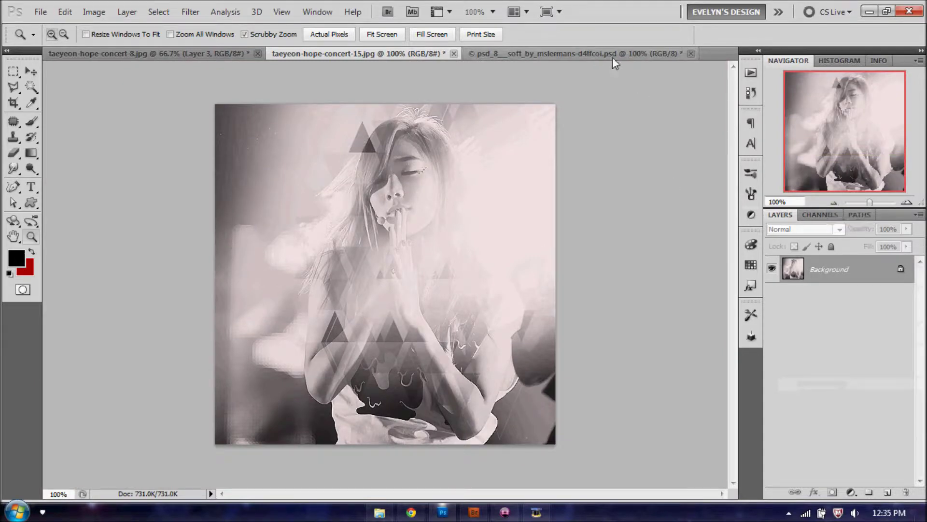
{"action": "left_click", "coordinate": [691, 61]}
{"action": "left_click", "coordinate": [691, 53]}
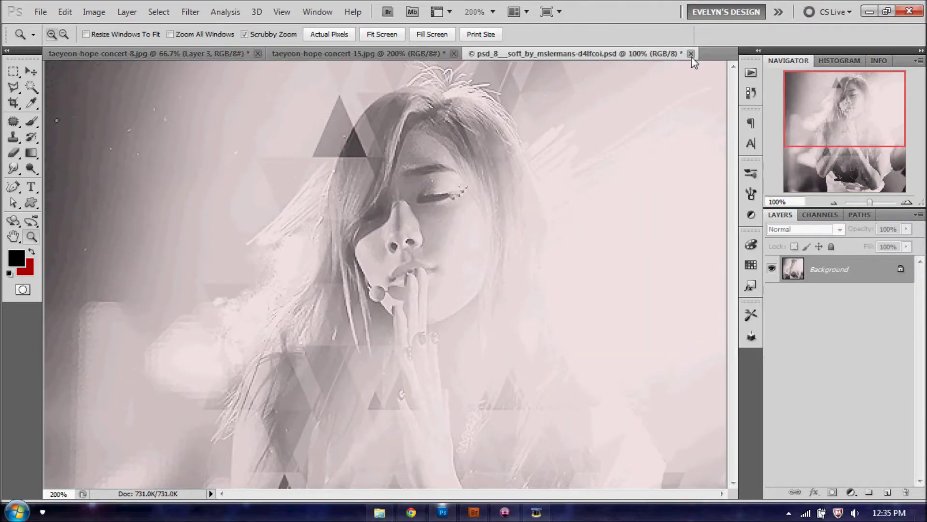
{"action": "left_click", "coordinate": [465, 211]}
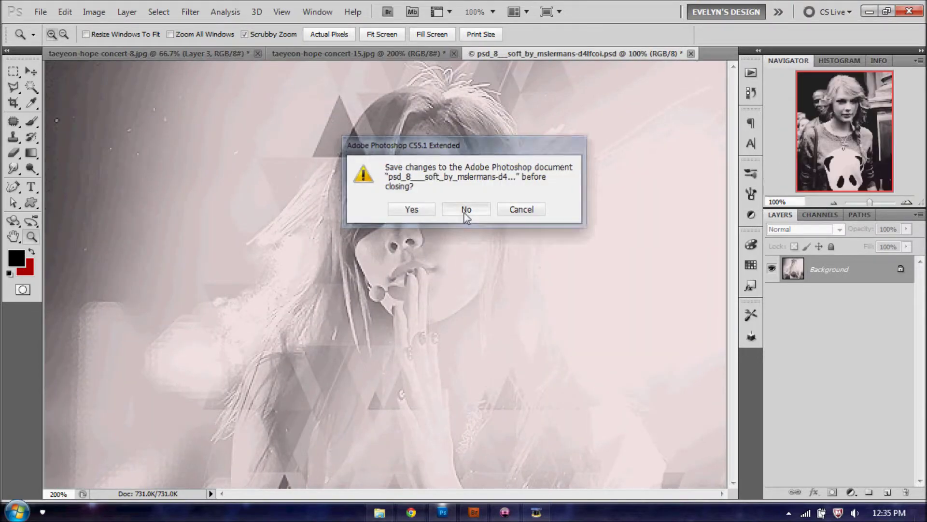